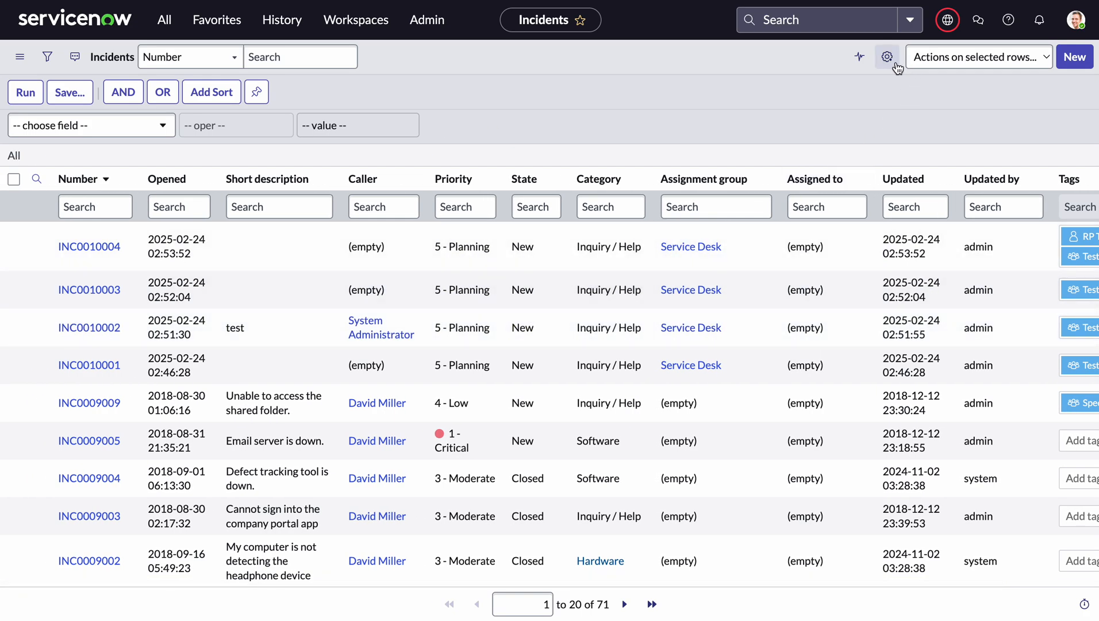
Step: Check that Tags is among the selected columns in the incident list's column settings, and close them without changes
left_click(887, 57)
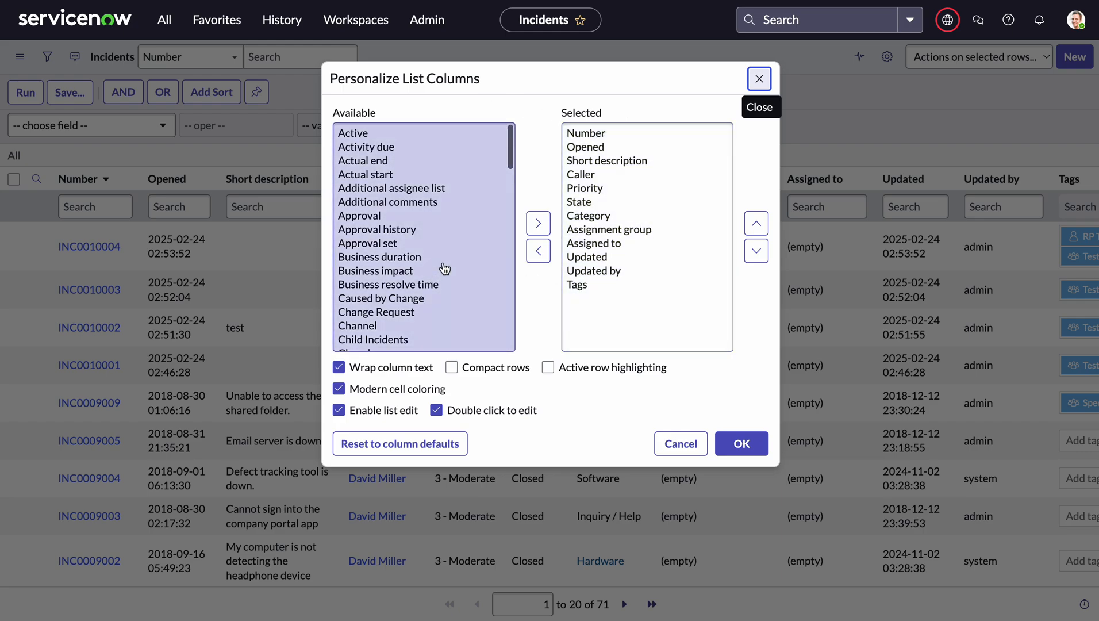
left_click(763, 83)
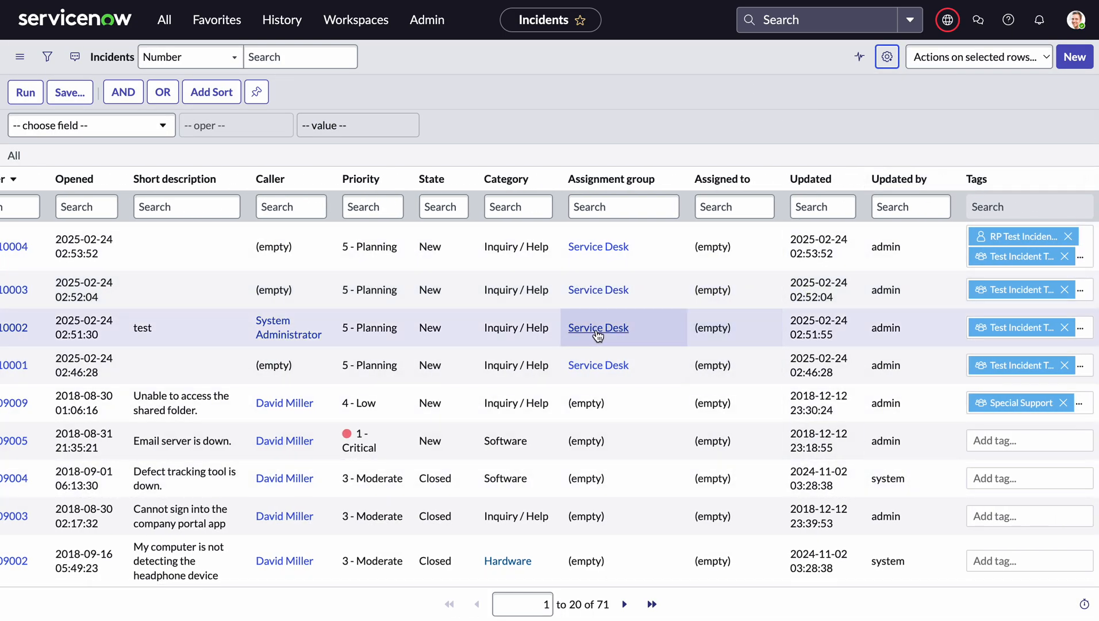
scroll(596, 336, "left", 3)
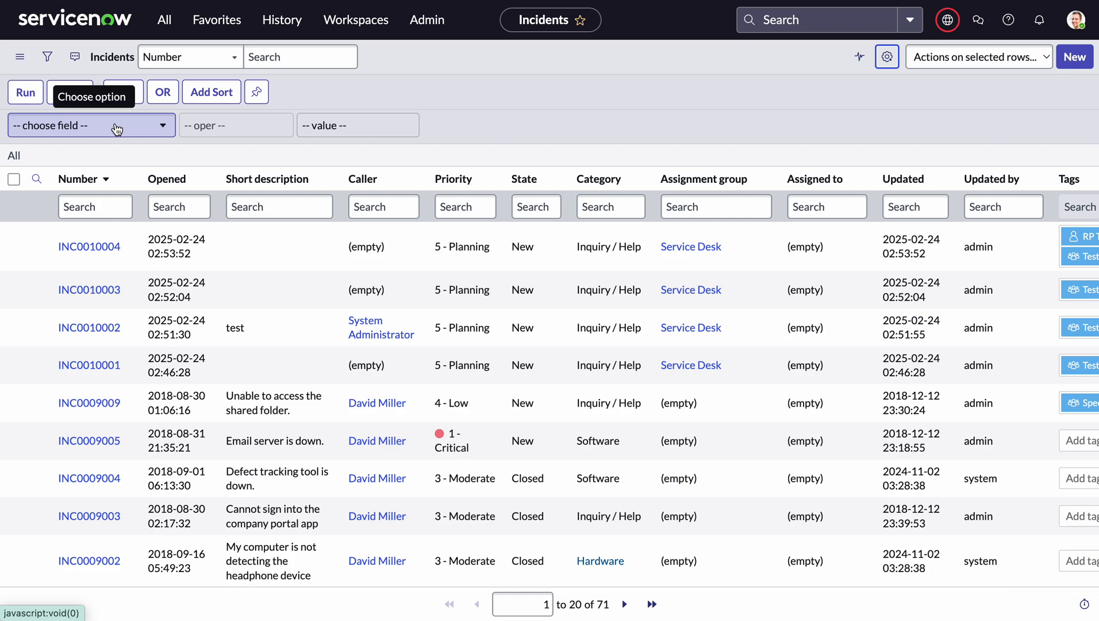
Step: Filter the incident list to records whose Tags value is Test Incident Tag
left_click(117, 128)
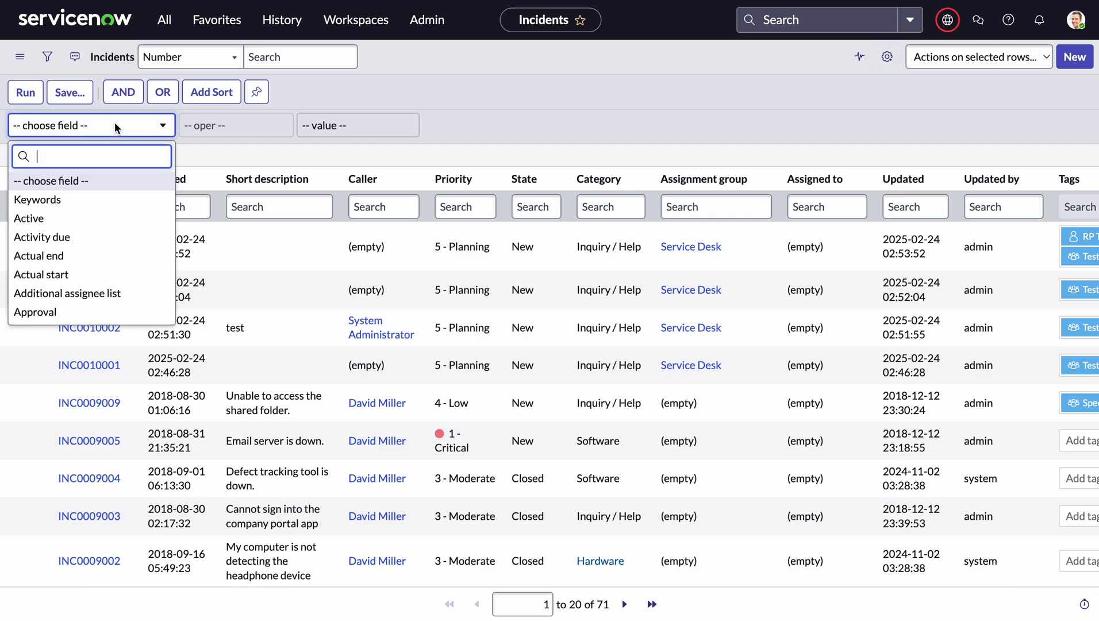
type("tag")
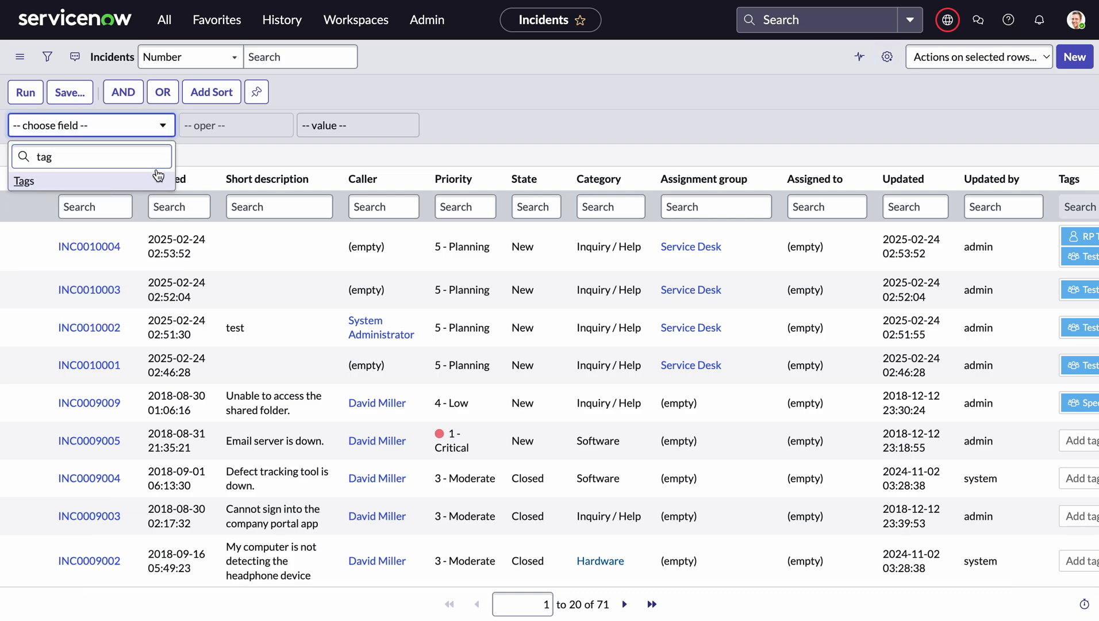
left_click(152, 181)
left_click(249, 127)
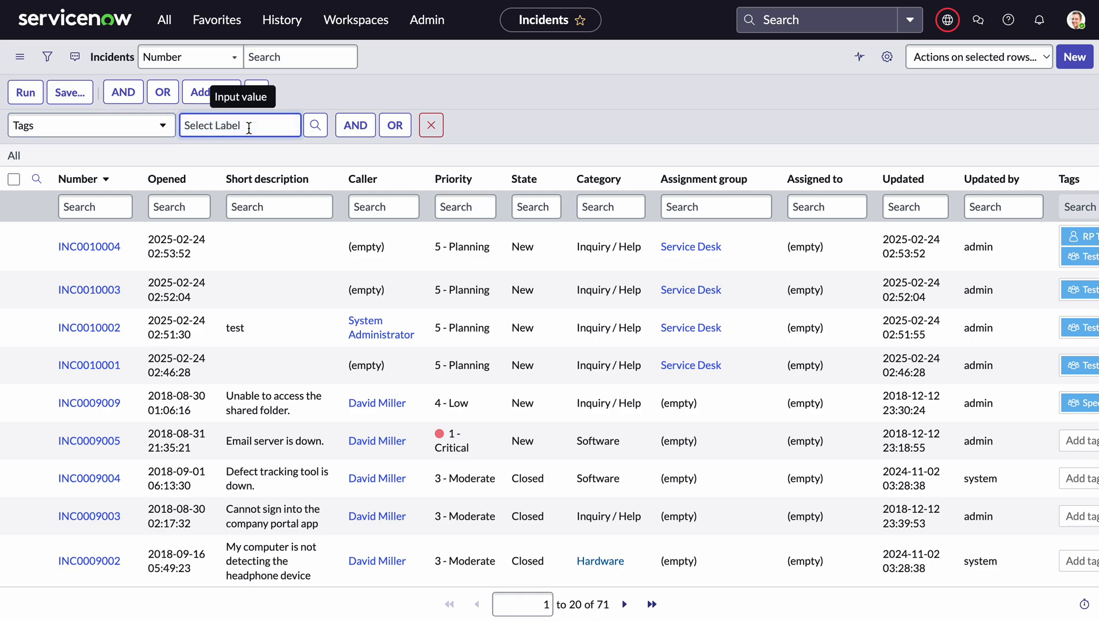
type("test")
left_click(244, 167)
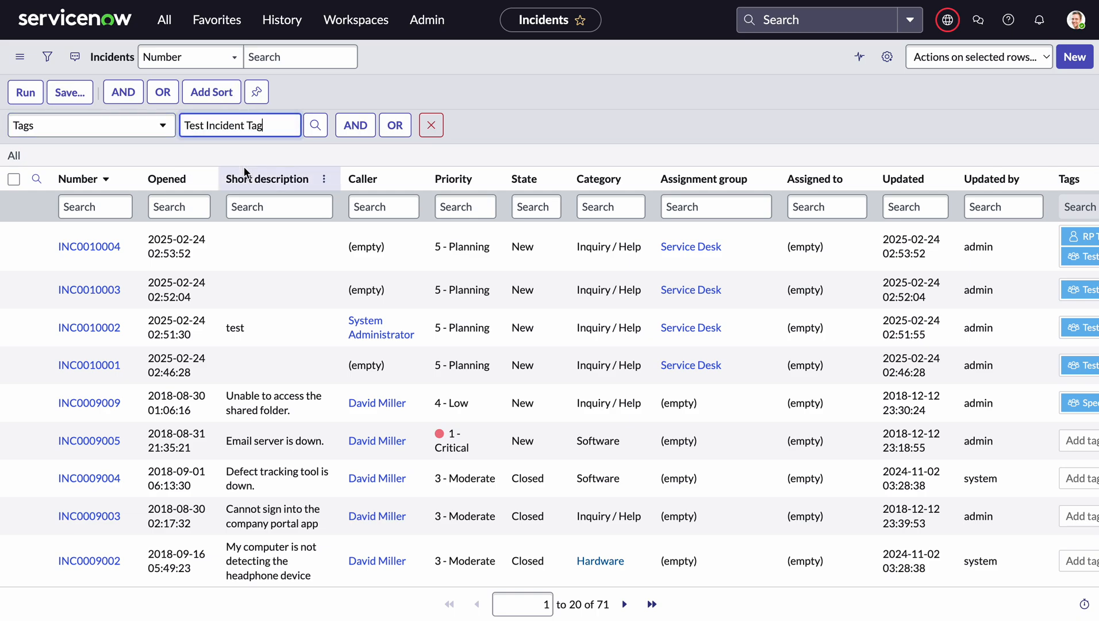
left_click(26, 92)
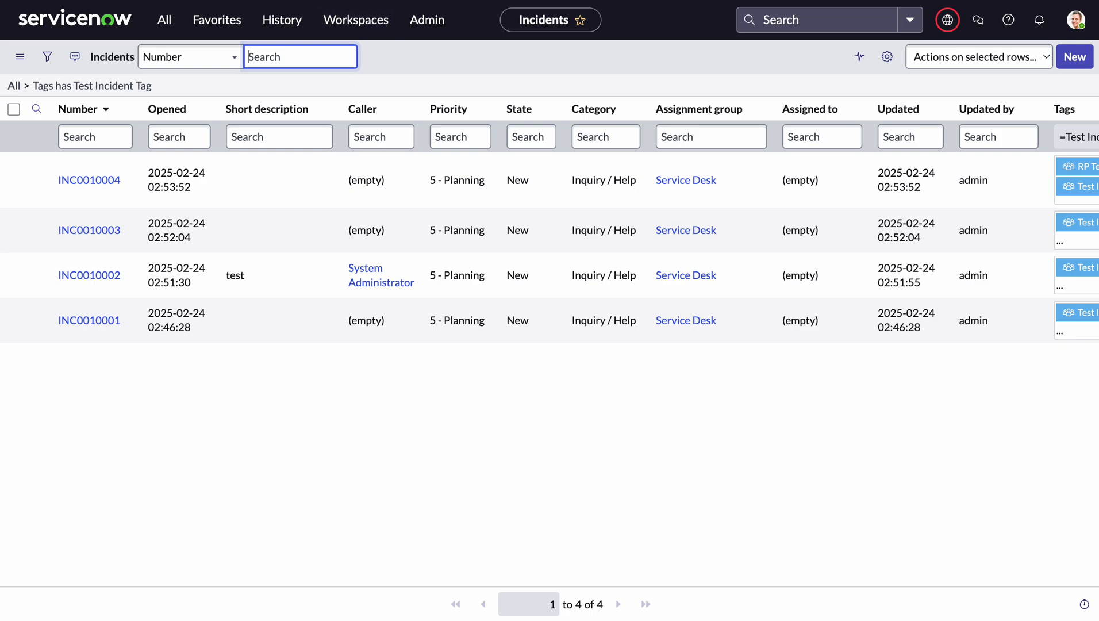
Step: Switch to the tags list filtered by "test" and open the Test Incident Tag record
left_click(322, 1)
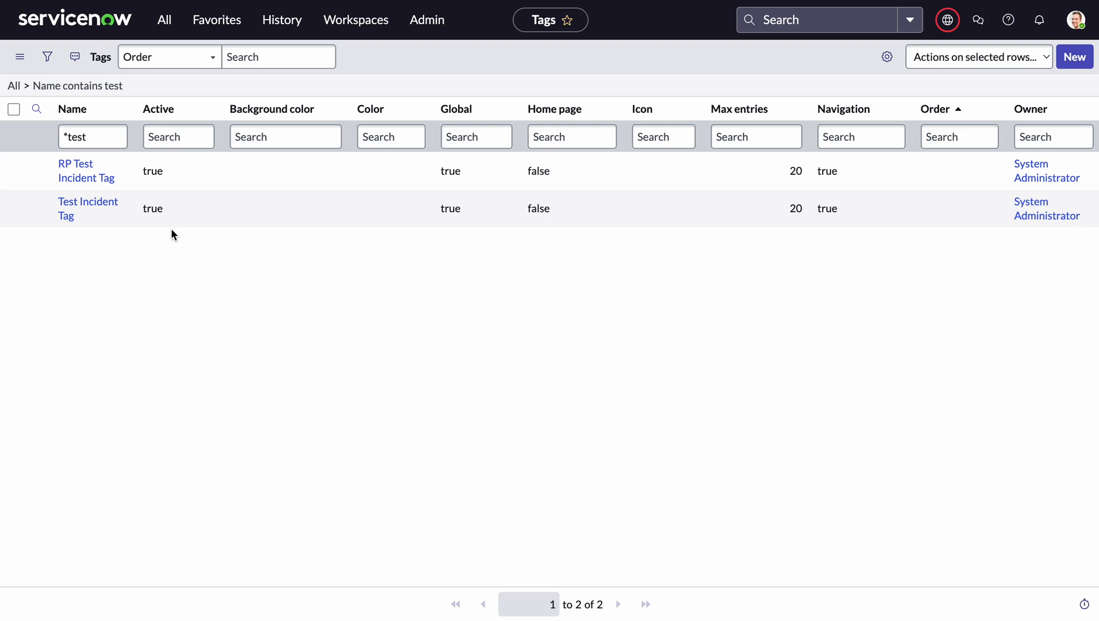
left_click(69, 207)
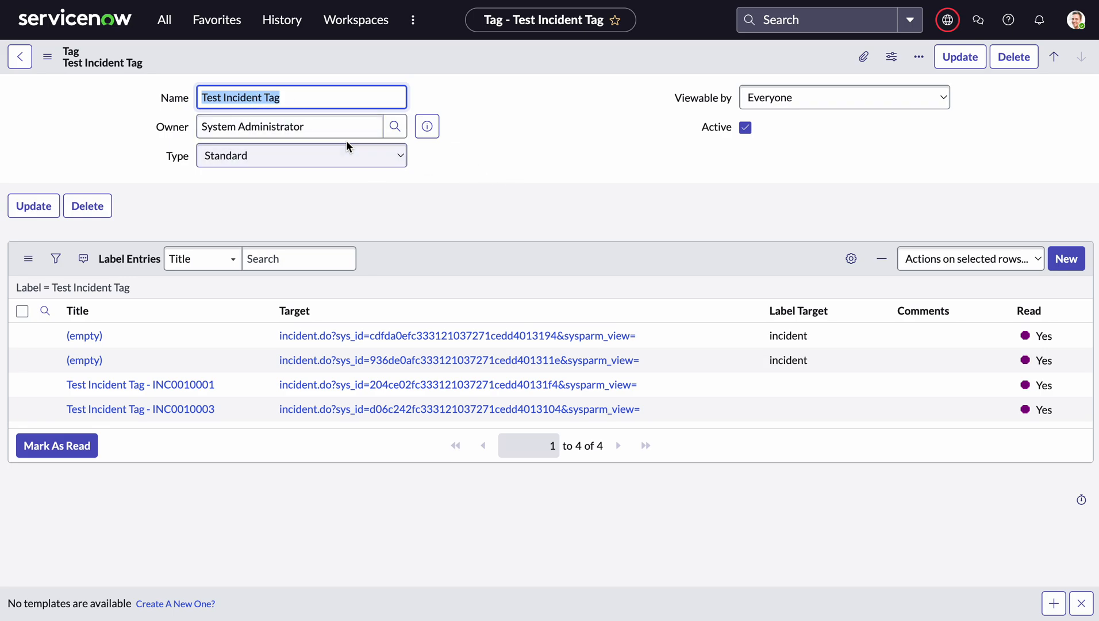
left_click(328, 130)
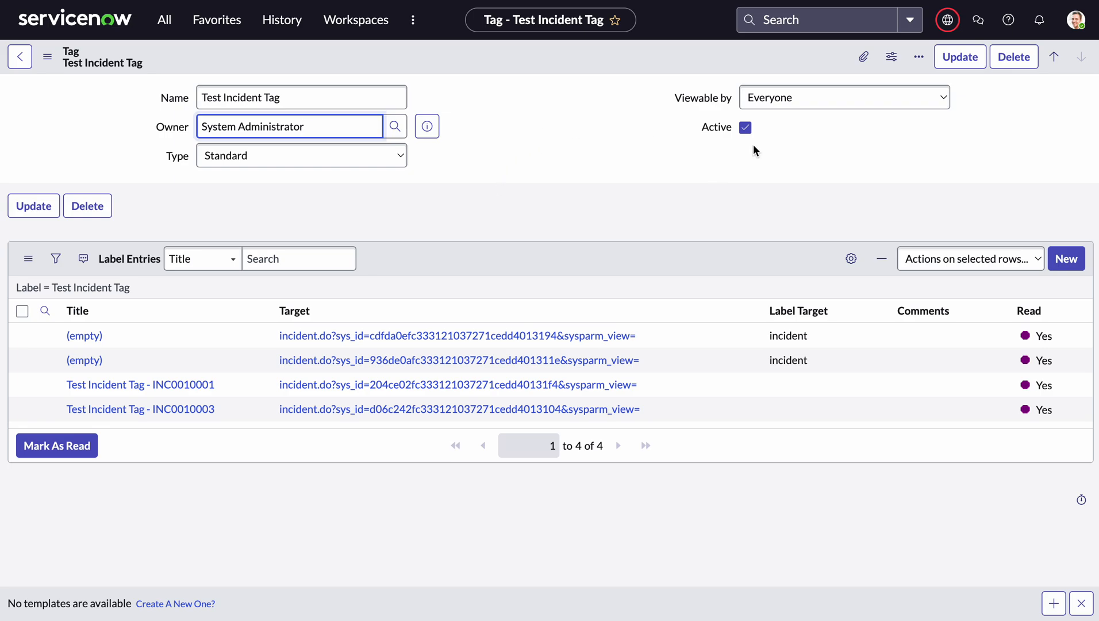
Step: Try the Me and Groups and Users options for the tag's Viewable by setting, and restore Everyone
left_click(800, 100)
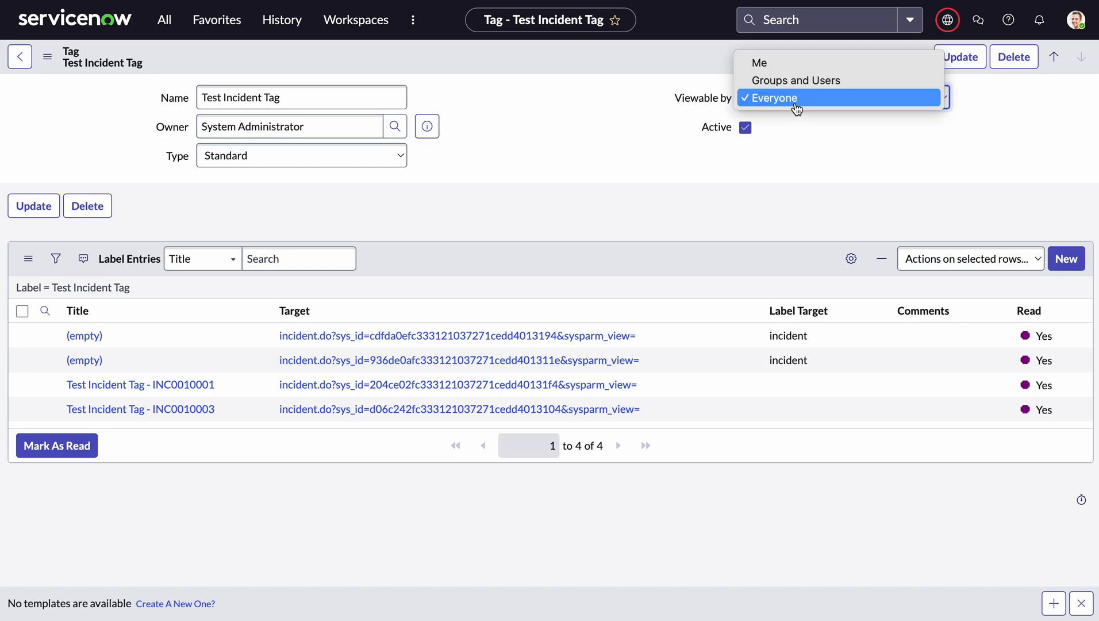
left_click(791, 65)
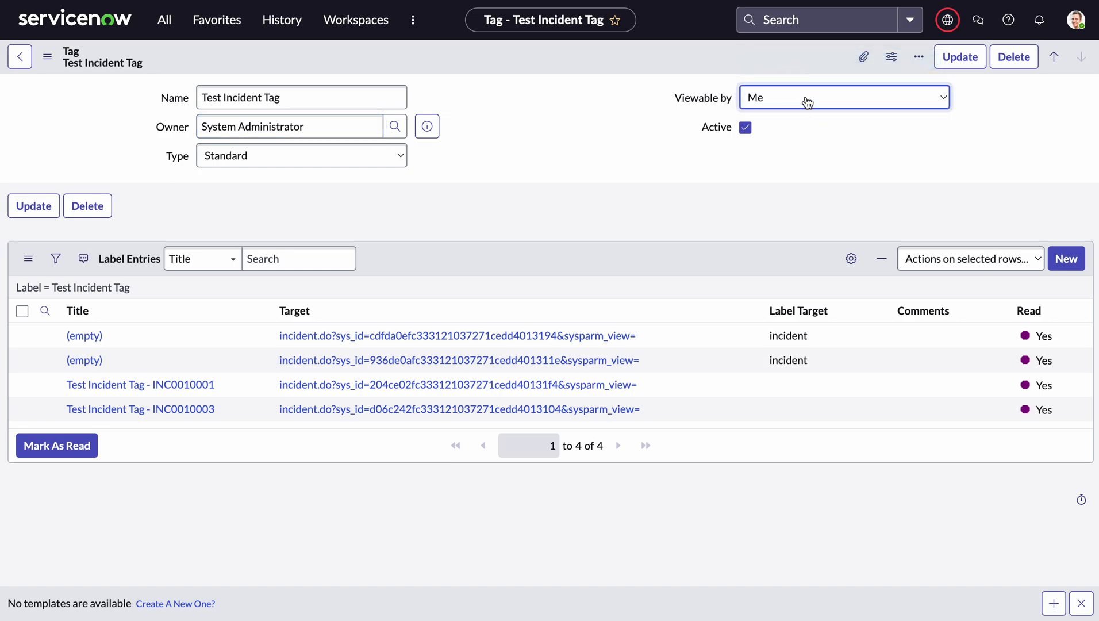
left_click(807, 102)
left_click(802, 117)
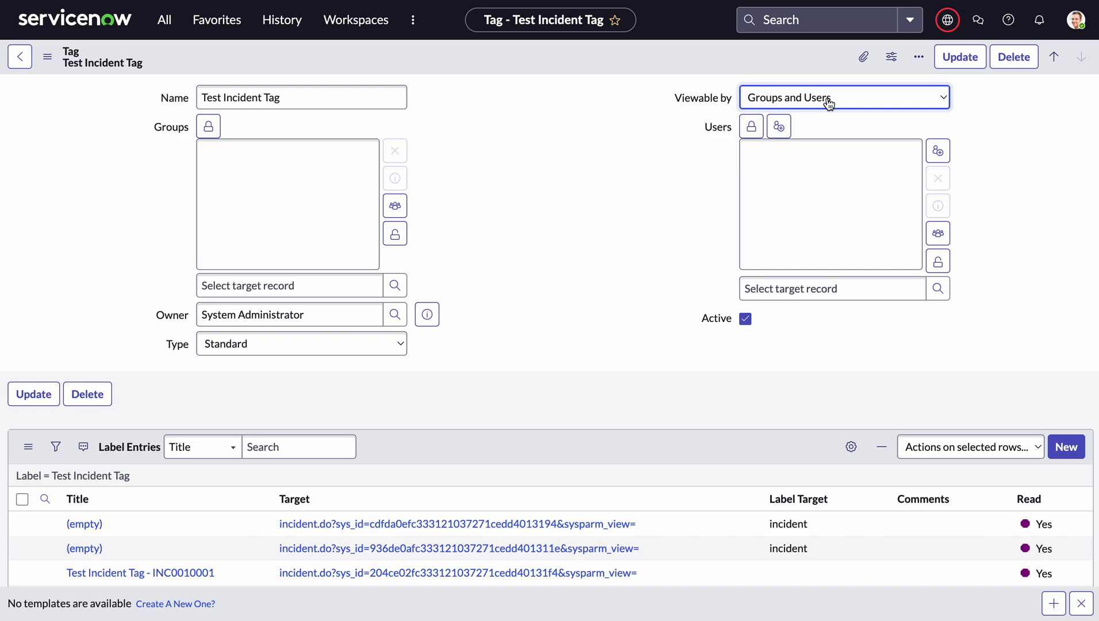
left_click(828, 101)
left_click(816, 118)
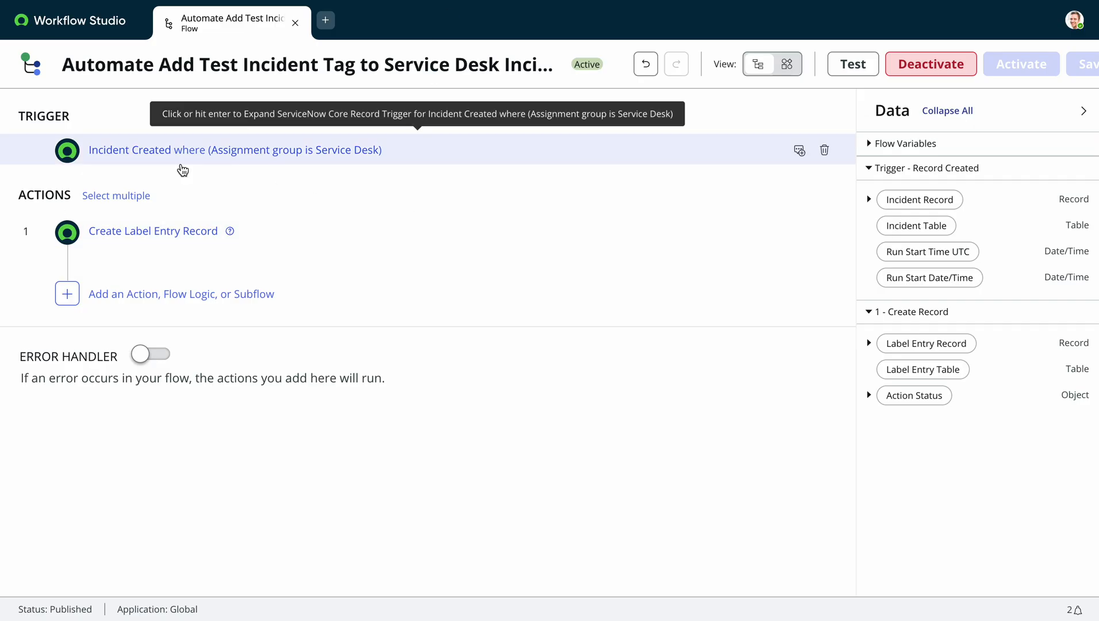
Step: Examine the settings of the flow's Incident Created trigger and its Create Label Entry Record action in Workflow Studio
left_click(431, 154)
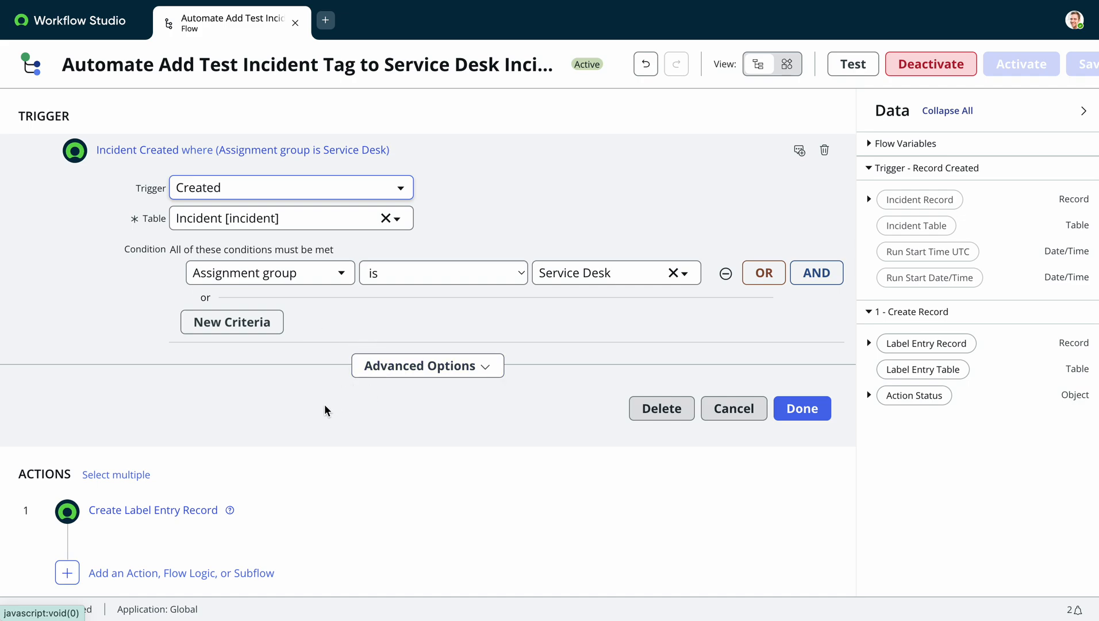
scroll(325, 404, "down", 2)
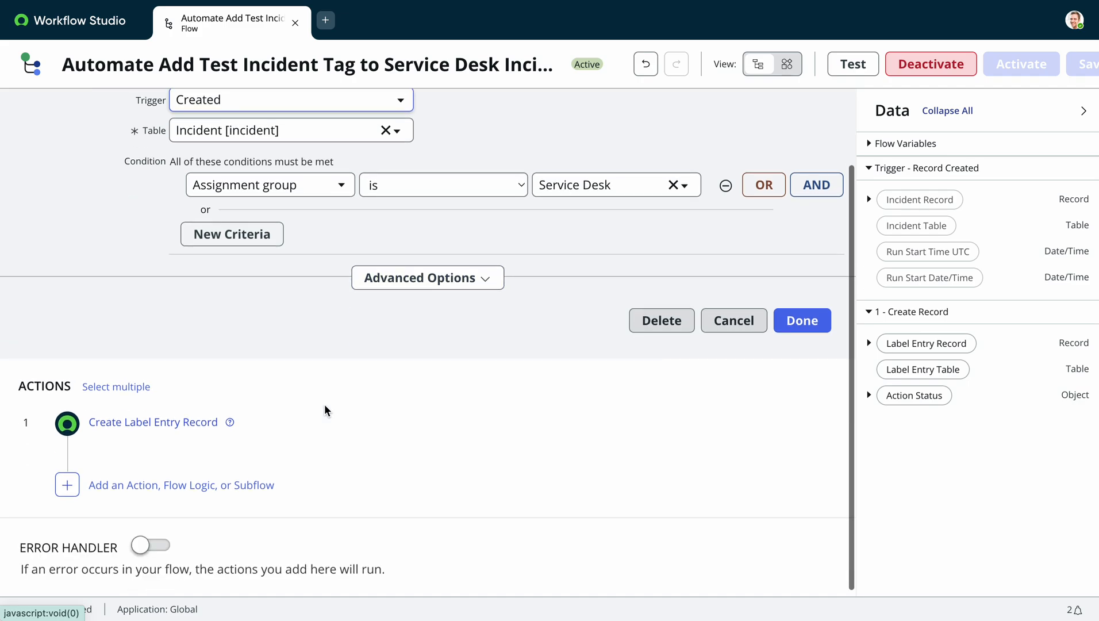
left_click(263, 426)
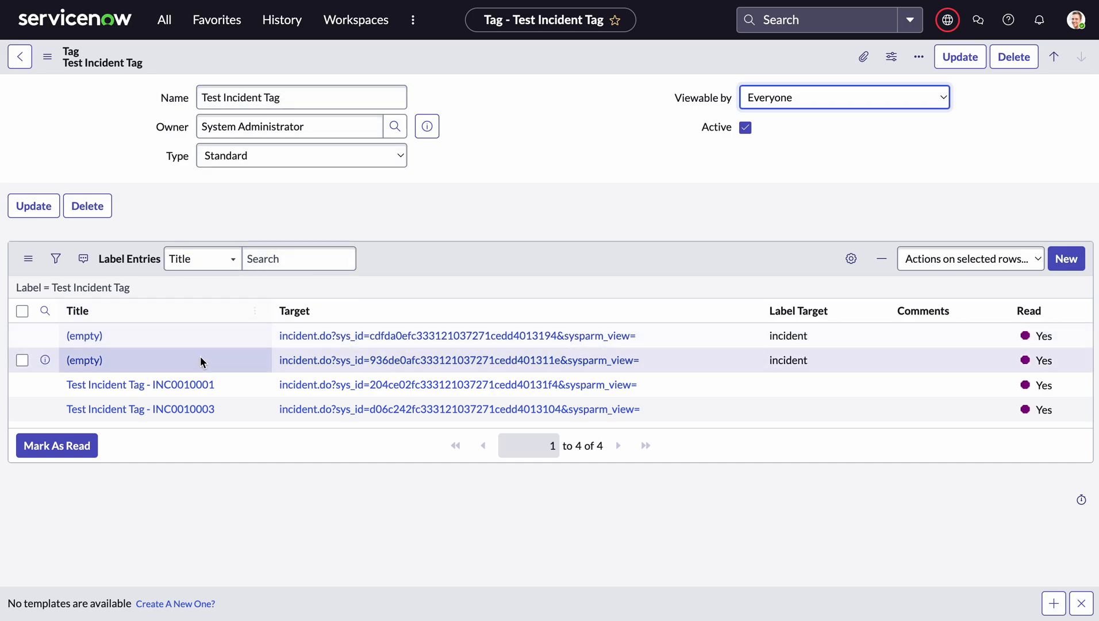
left_click(204, 409)
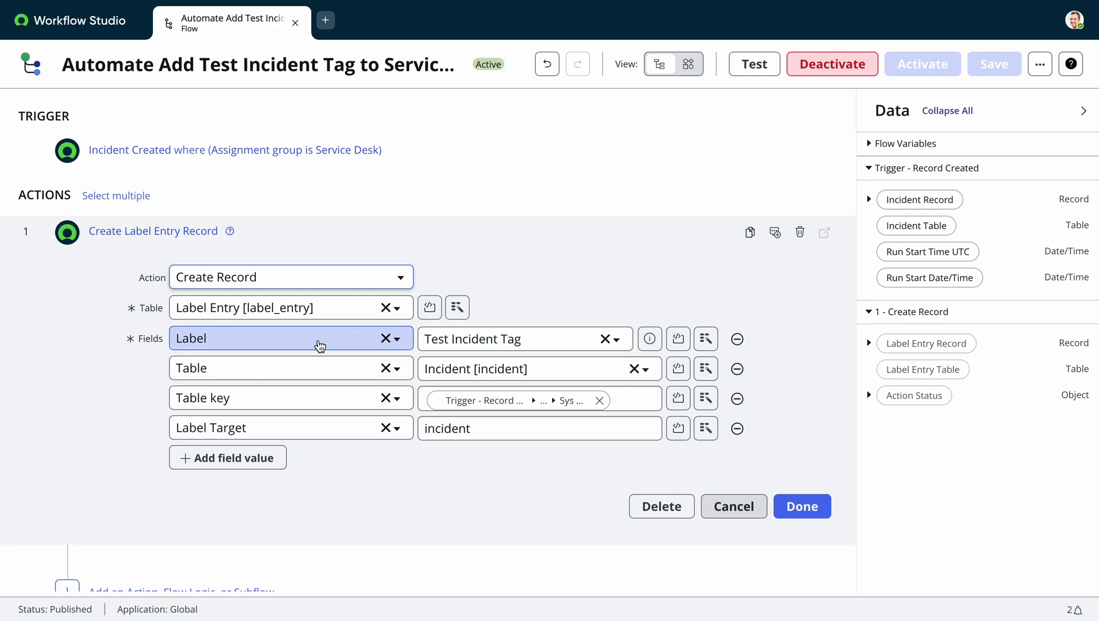
Step: Search the action's Label values for "test" and "rp", and close the search without choosing a different tag
left_click(504, 343)
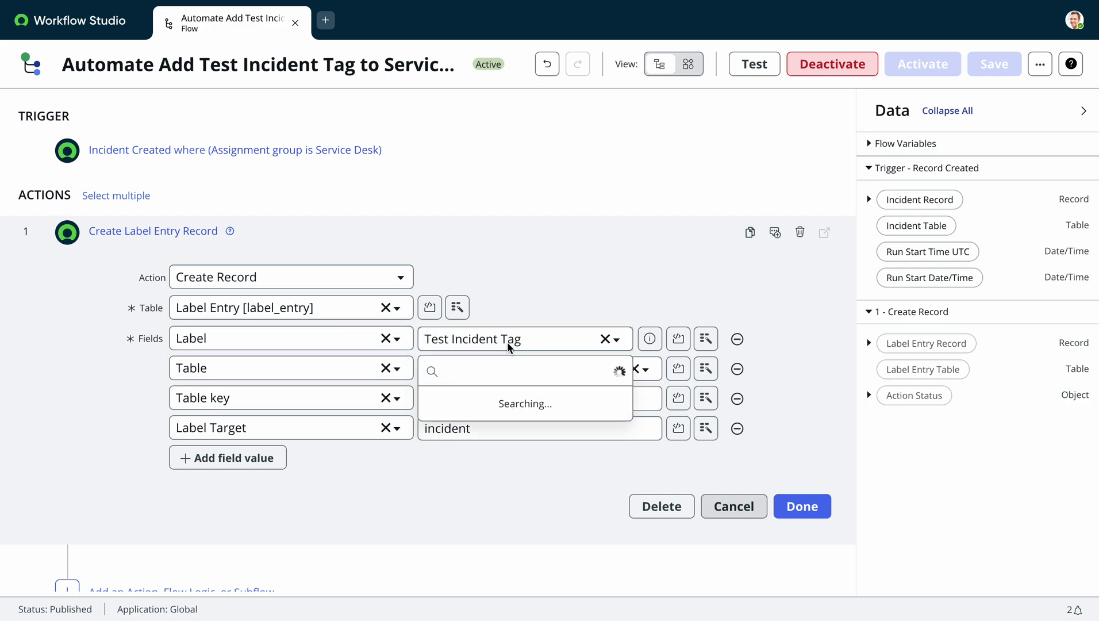
type("test")
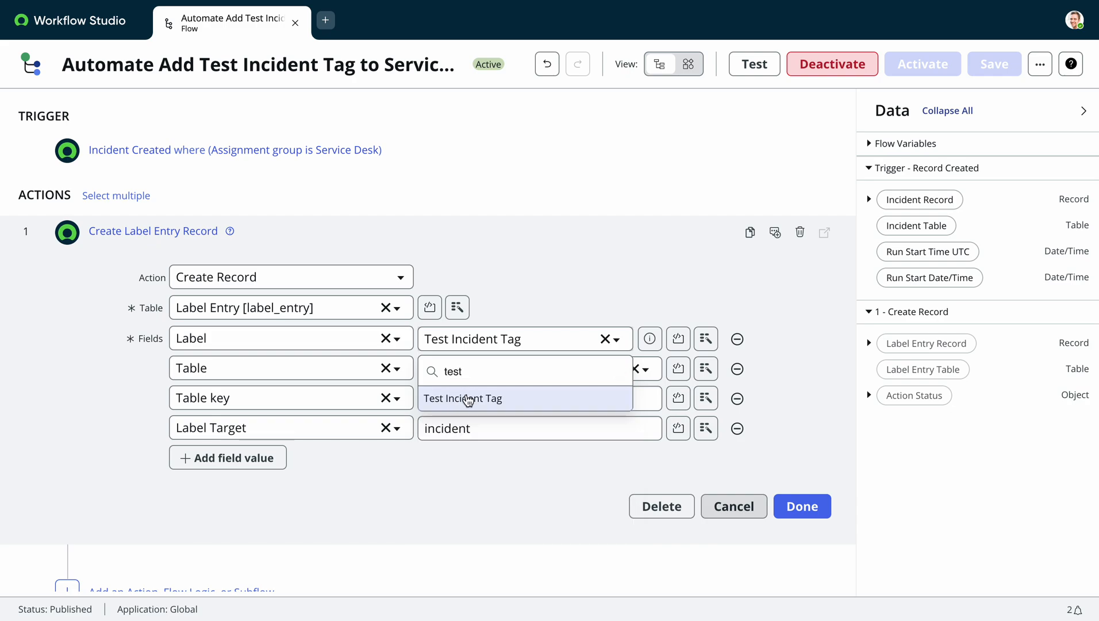
key("BackSpace")
key("BackSpace")
key("BackSpace")
key("BackSpace")
type("pr")
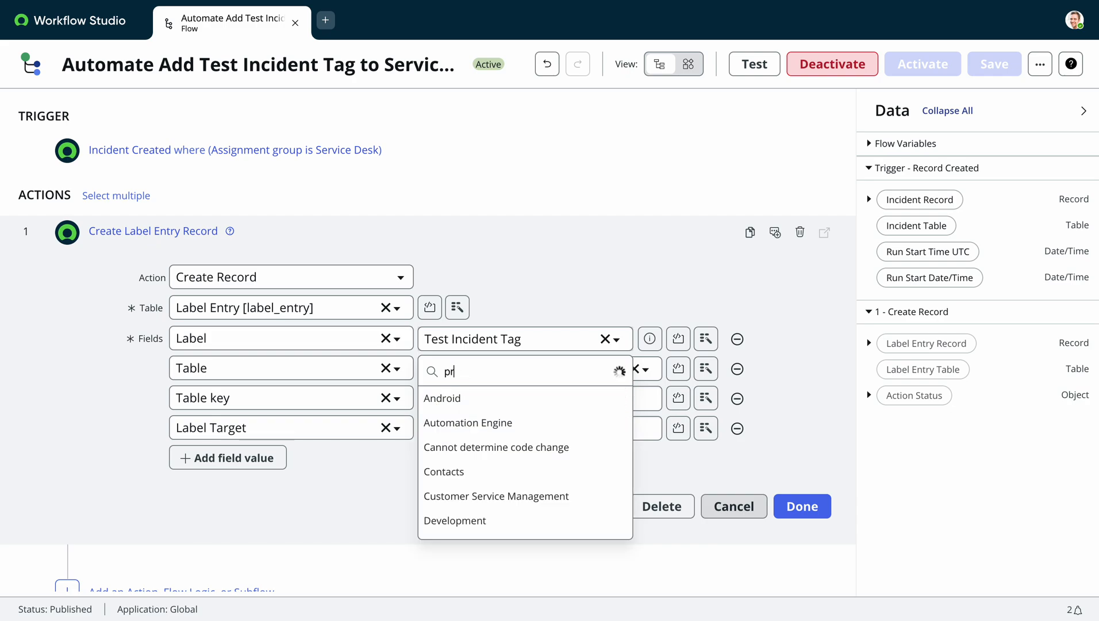
key("BackSpace")
key("BackSpace")
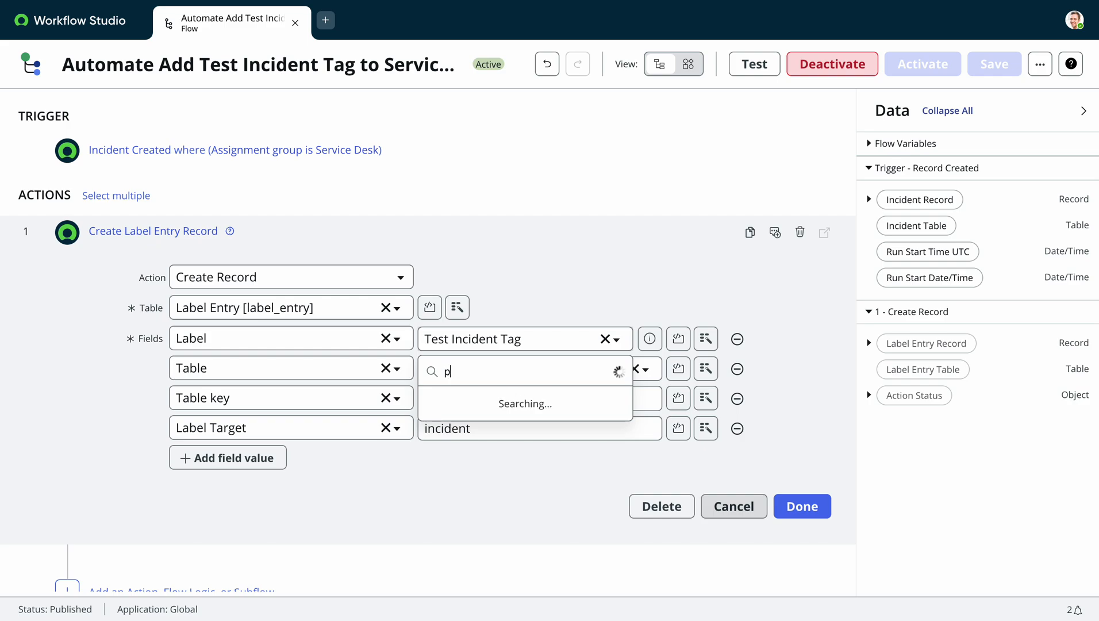
type("rp")
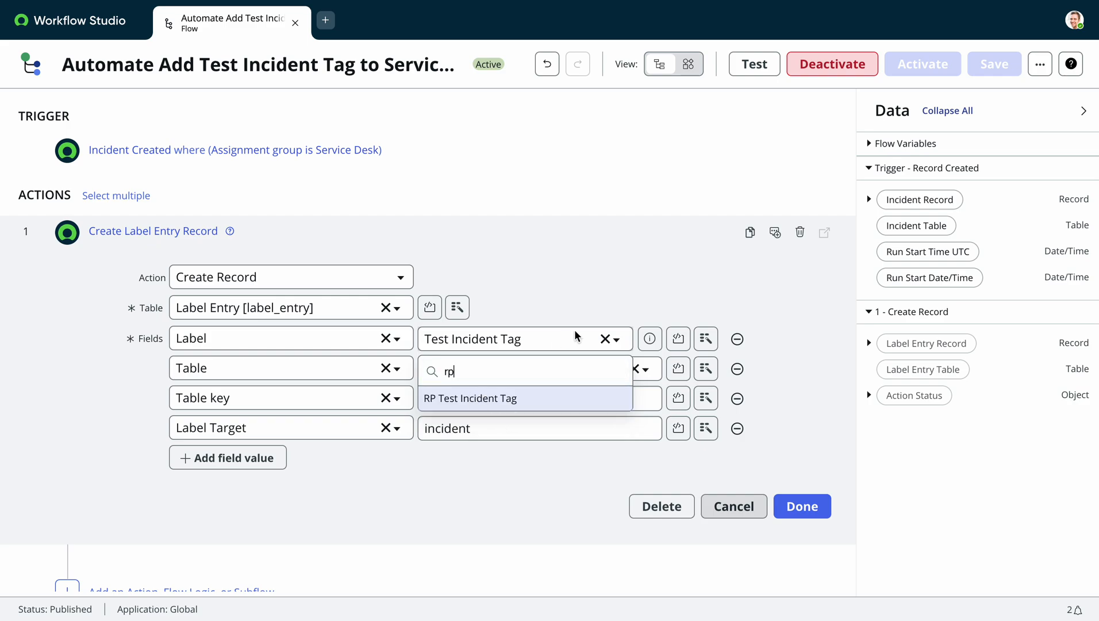
left_click(564, 294)
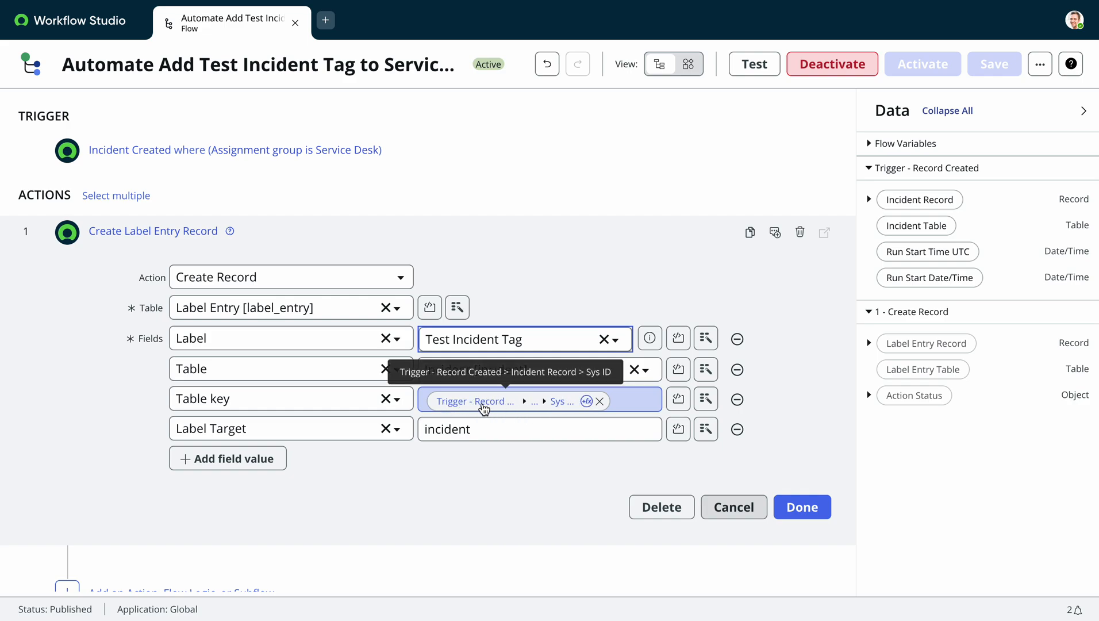
Step: Clear the action's Table key value and map it to the Sys ID of the trigger's Incident Record
left_click(599, 402)
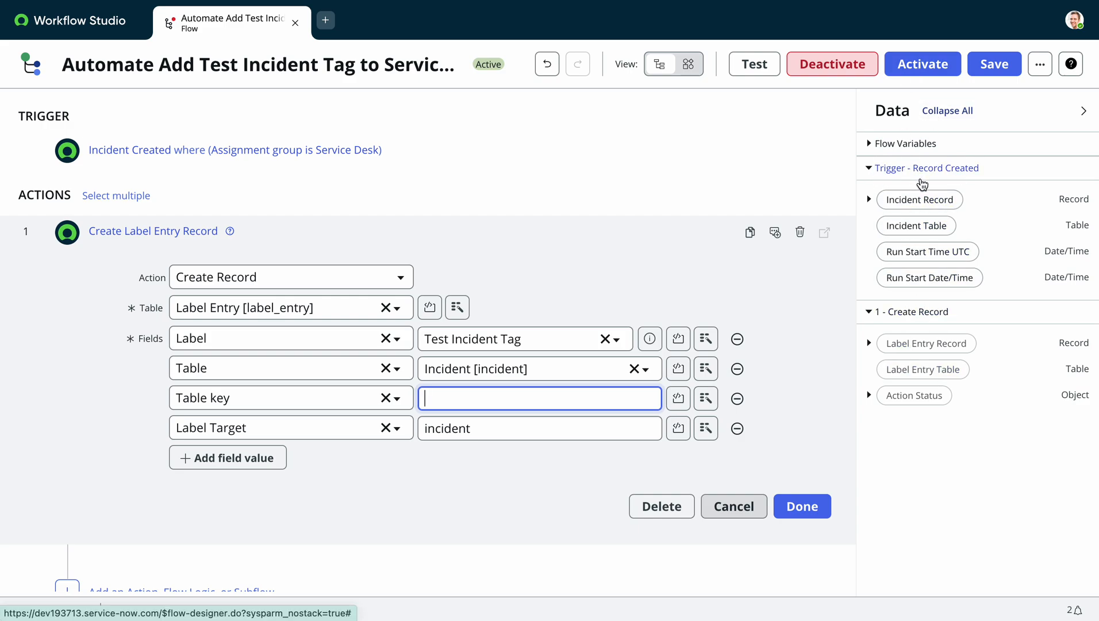
left_click(868, 200)
scroll(941, 399, "down", 1)
scroll(940, 396, "down", 20)
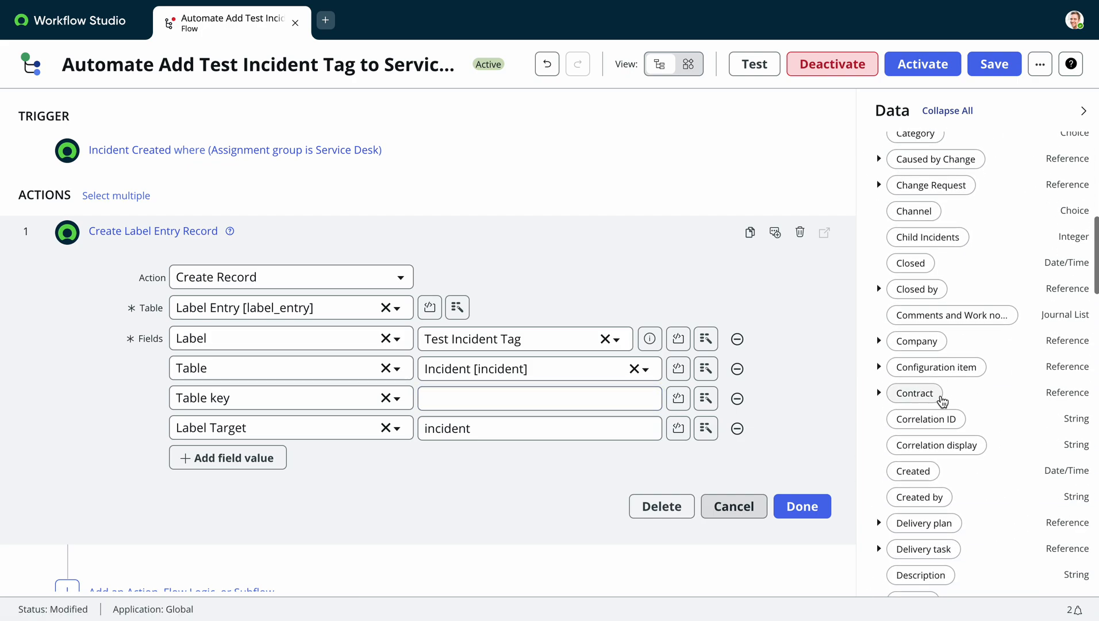
scroll(941, 401, "down", 10)
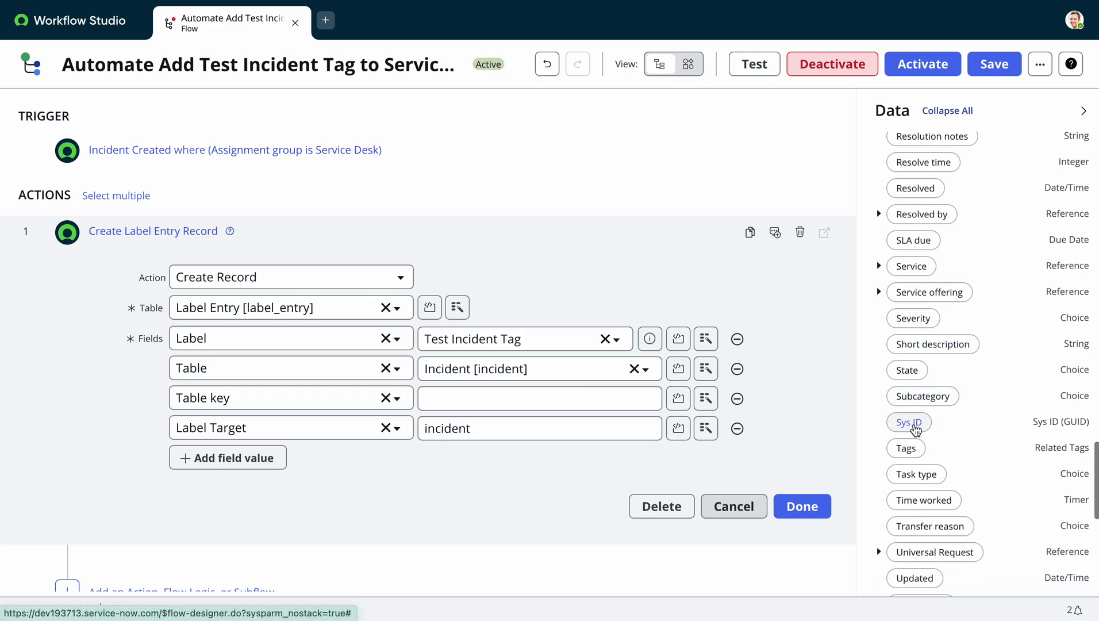
left_click_drag(909, 422, 571, 404)
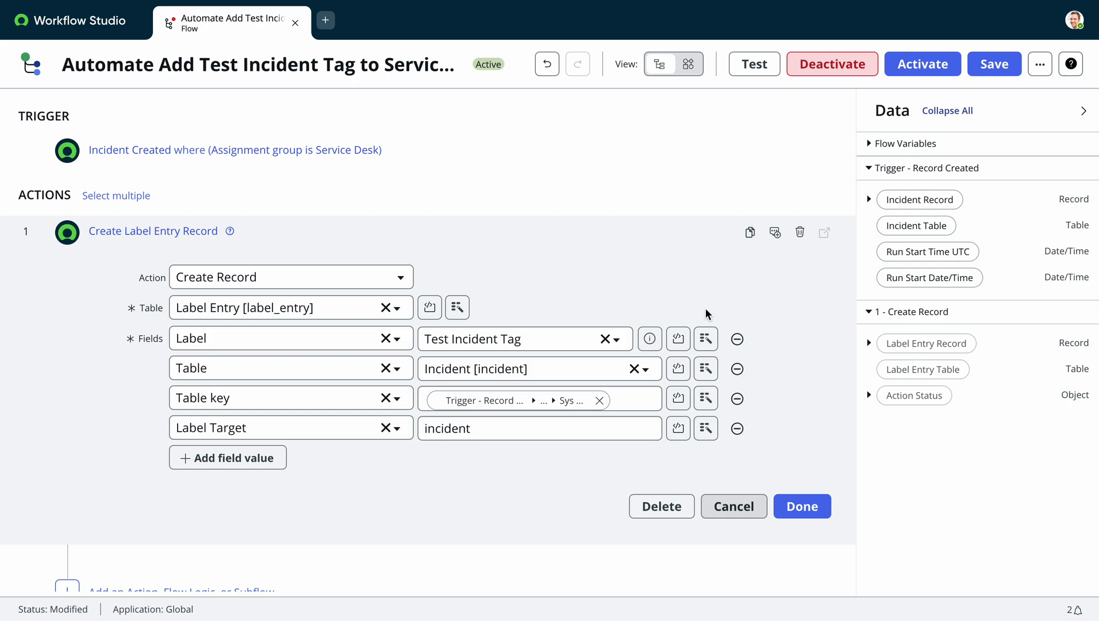
Step: Save the flow and activate it, confirming the activation
left_click(994, 64)
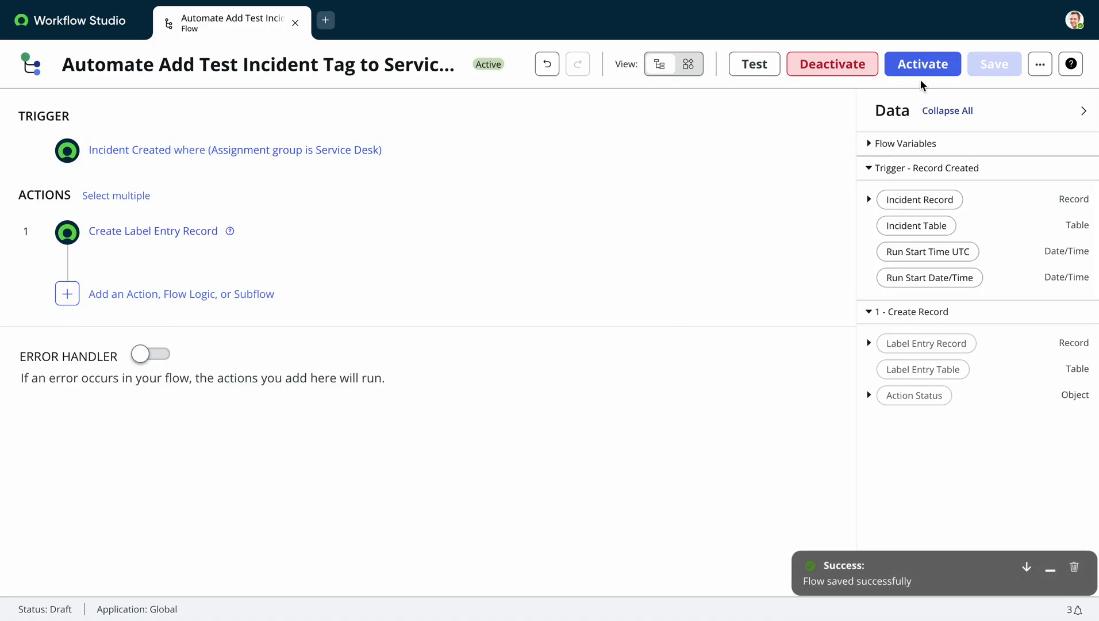
left_click(917, 73)
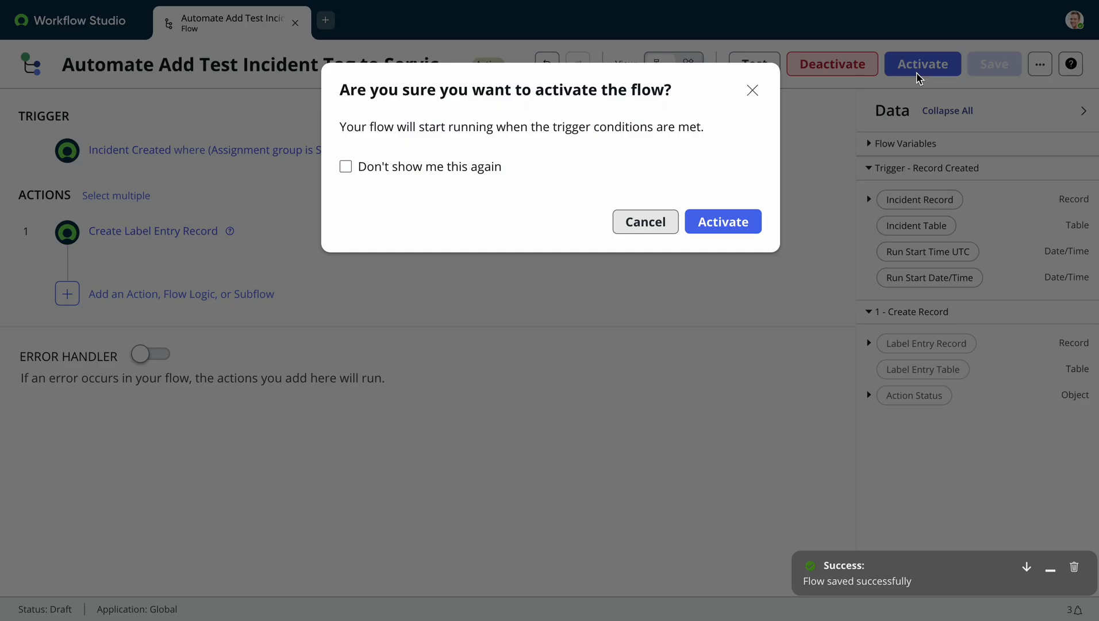
left_click(749, 222)
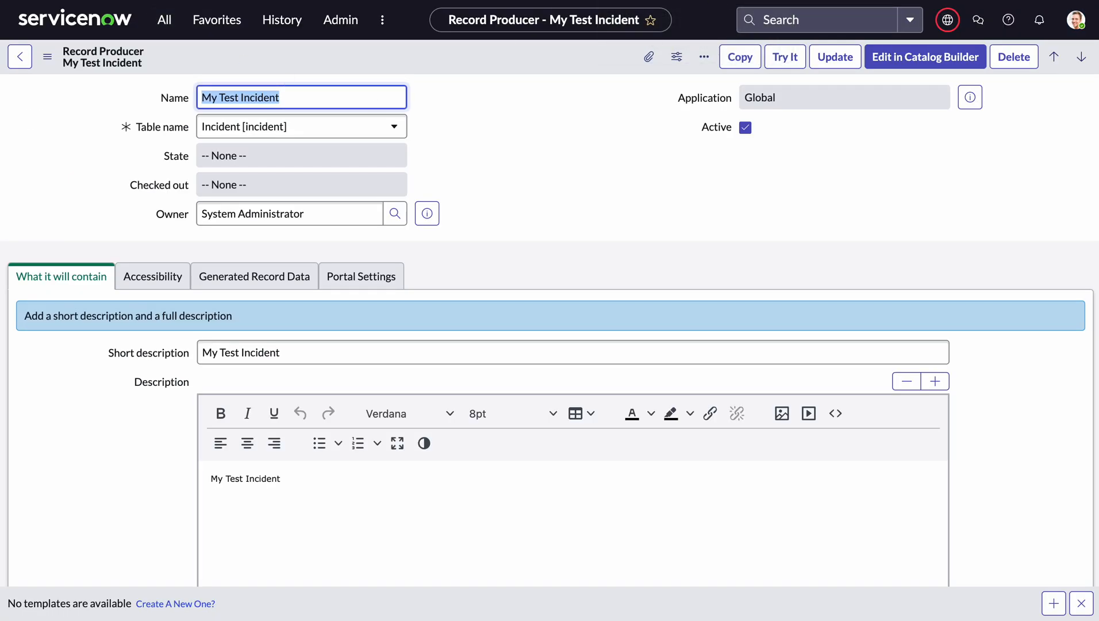
Step: Start a new incident from the Incidents list with System Administrator as the caller and "test tag" as the short description
right_click(674, 0)
left_click(707, 54)
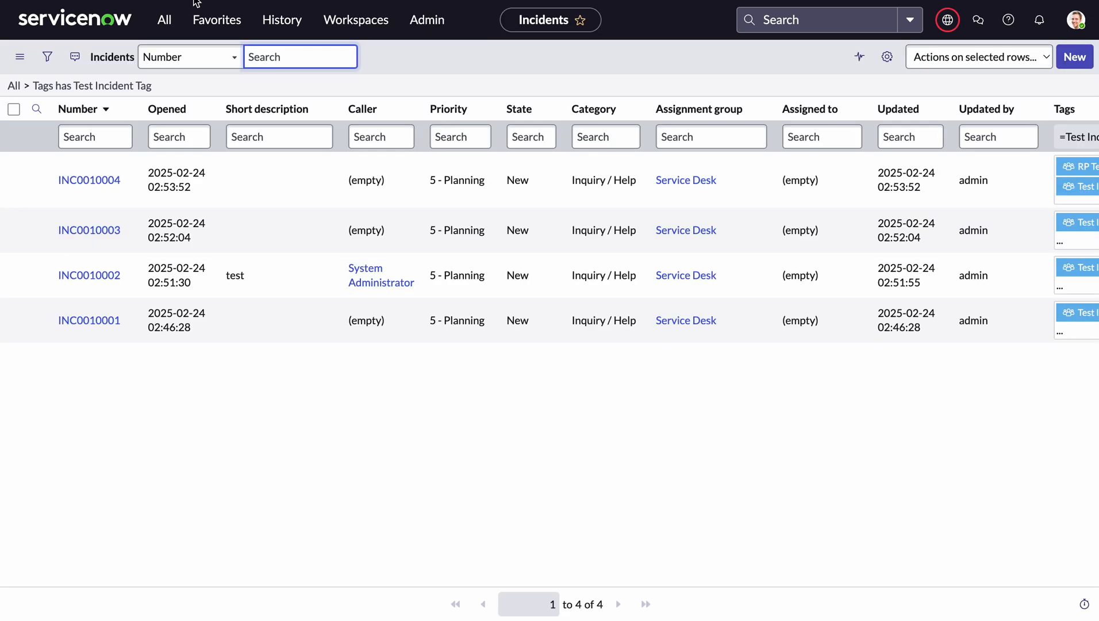
left_click(1072, 59)
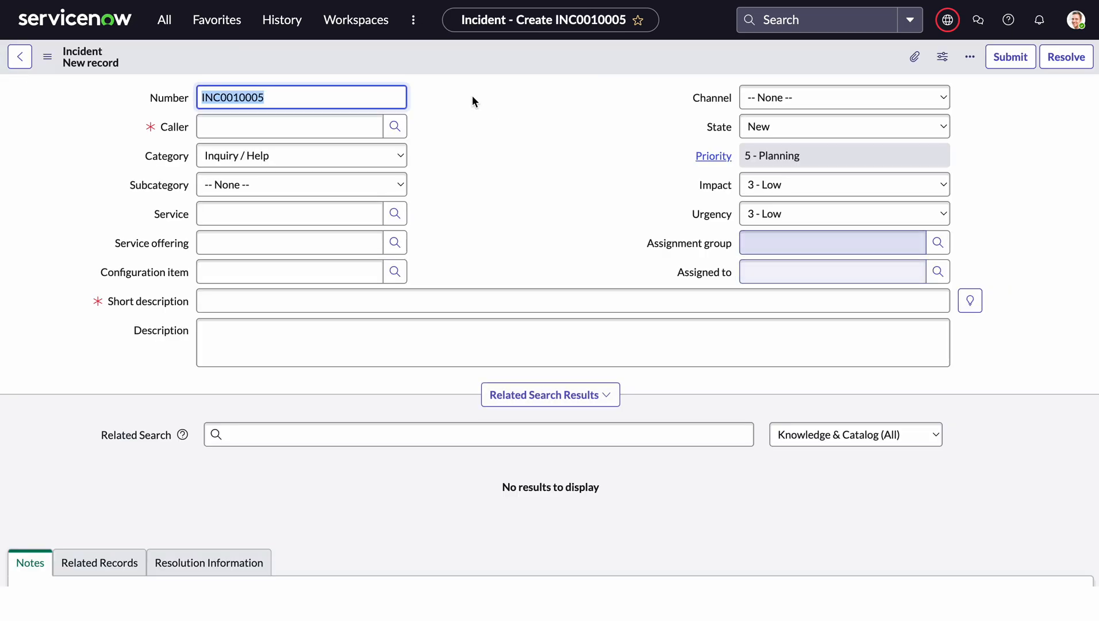
left_click(352, 125)
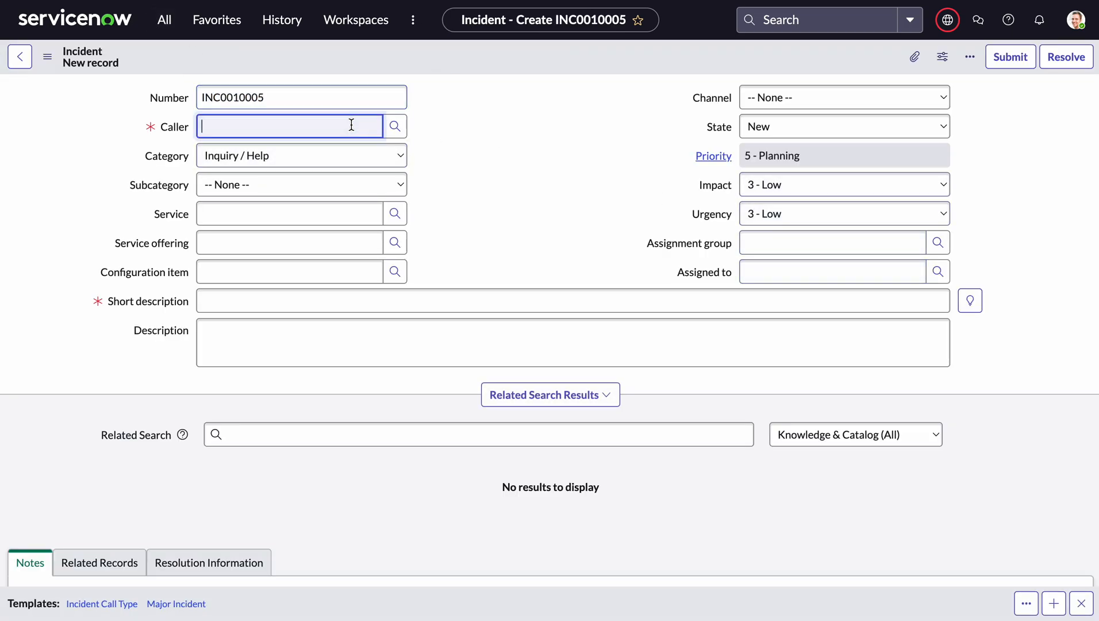
left_click(373, 170)
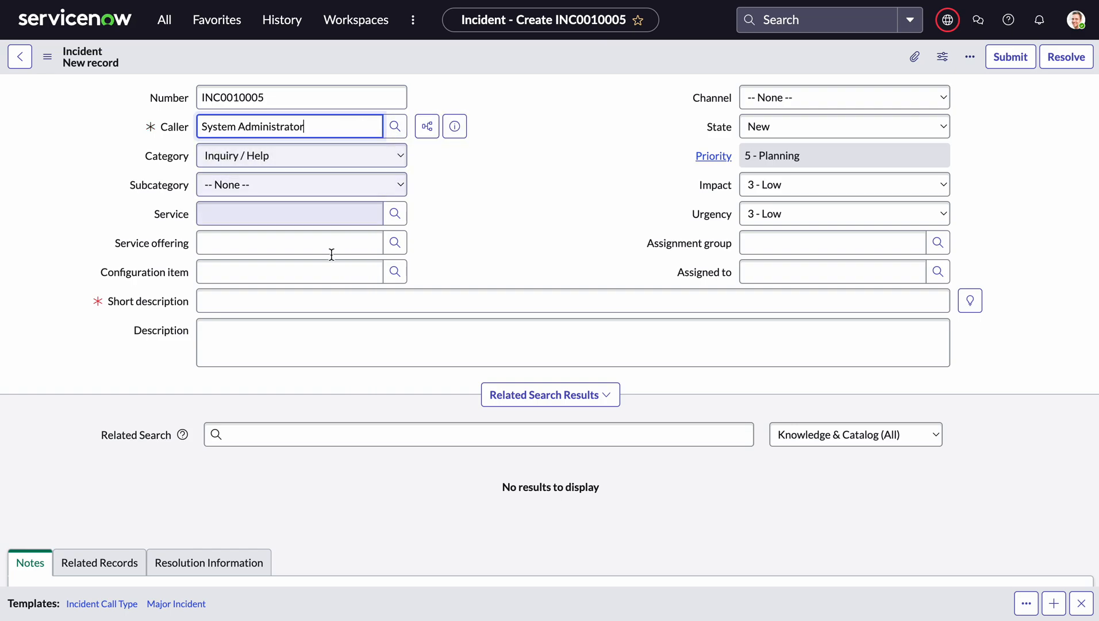
left_click(289, 305)
type("test tag")
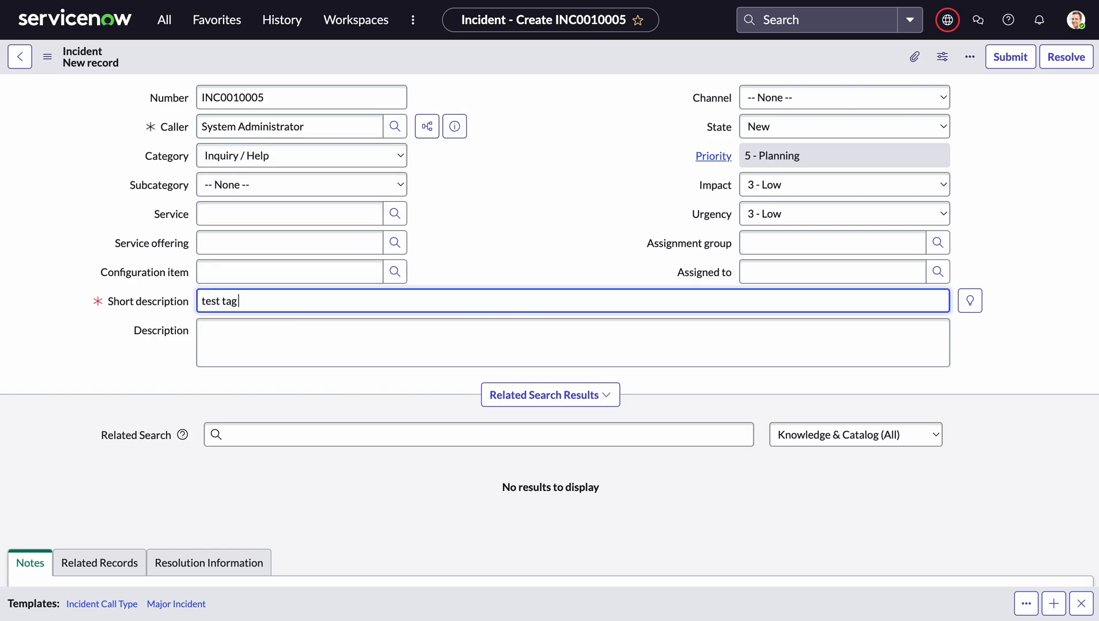
Step: Save the incident with Service Desk as its assignment group and check its tags
left_click(802, 238)
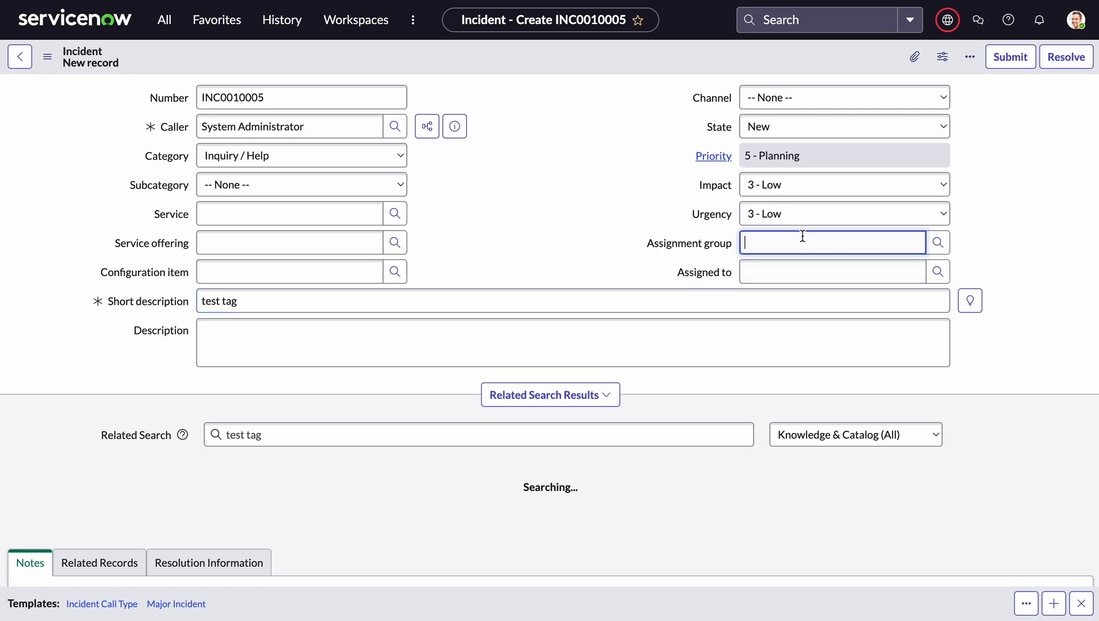
left_click(788, 277)
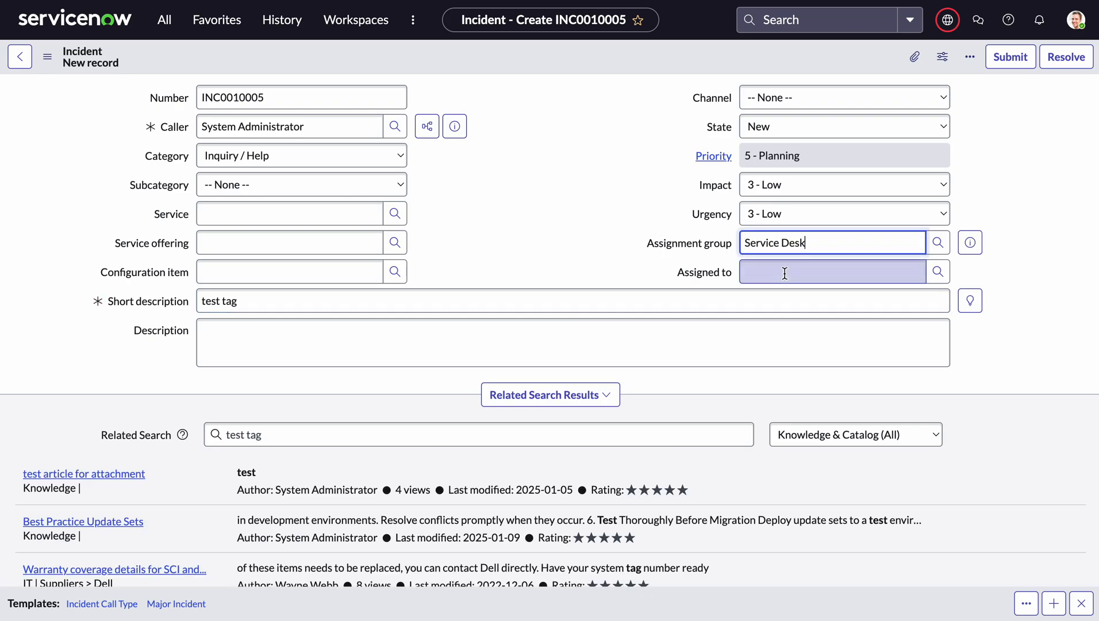
right_click(669, 57)
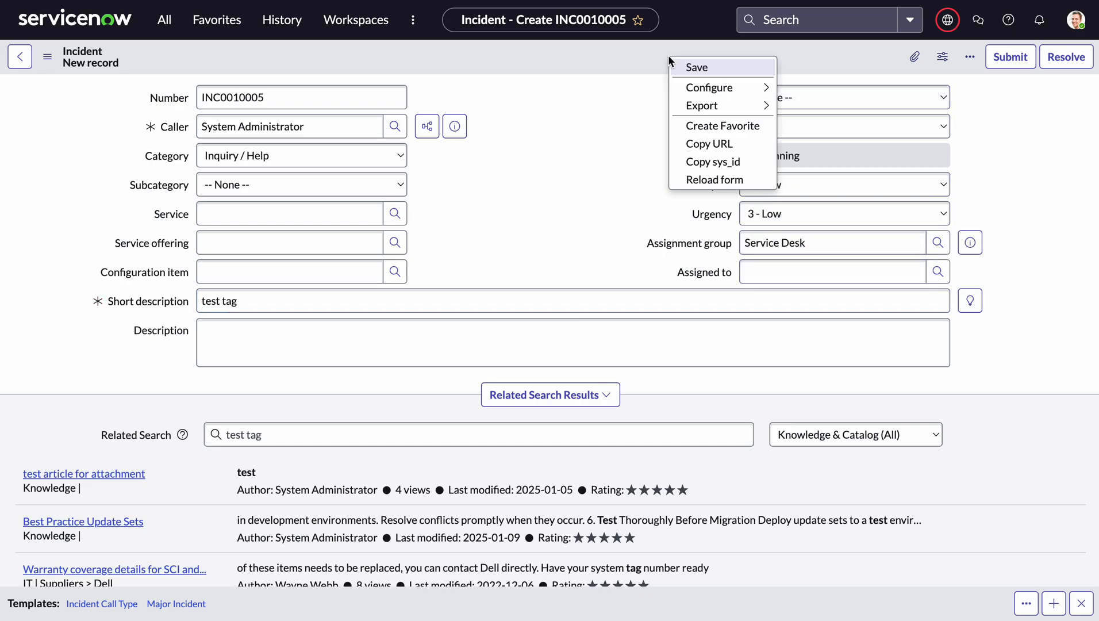
left_click(678, 66)
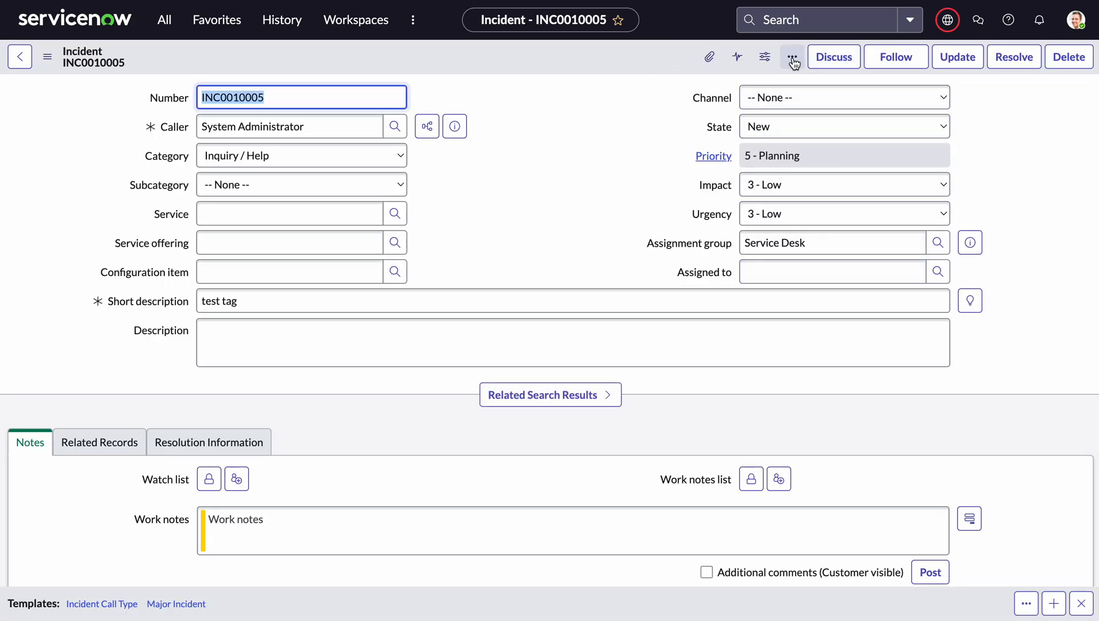
left_click(793, 58)
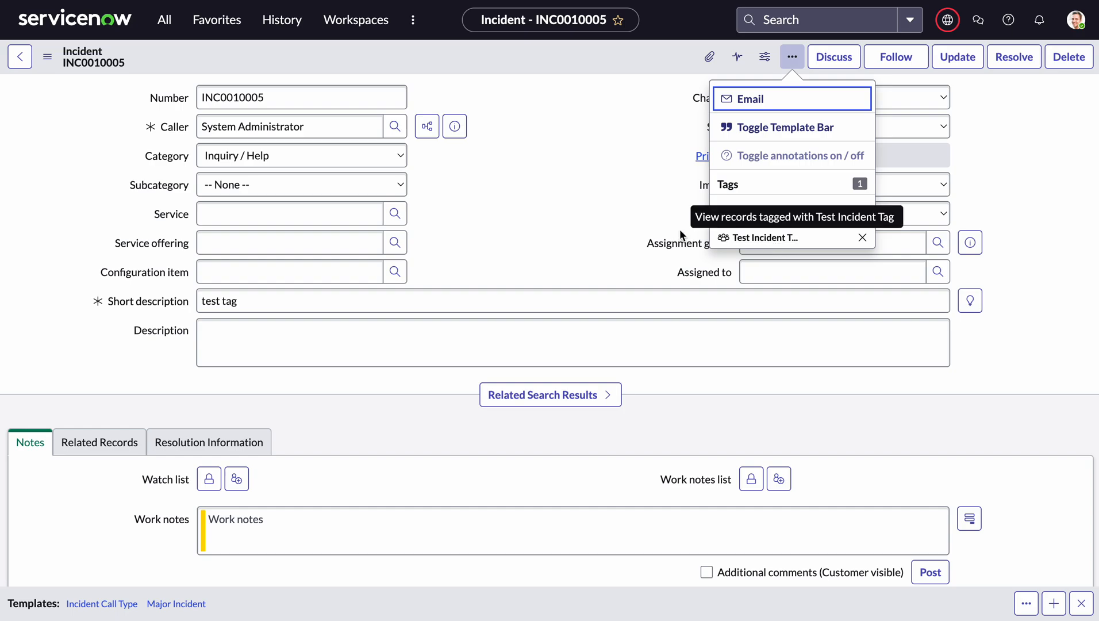
left_click(627, 225)
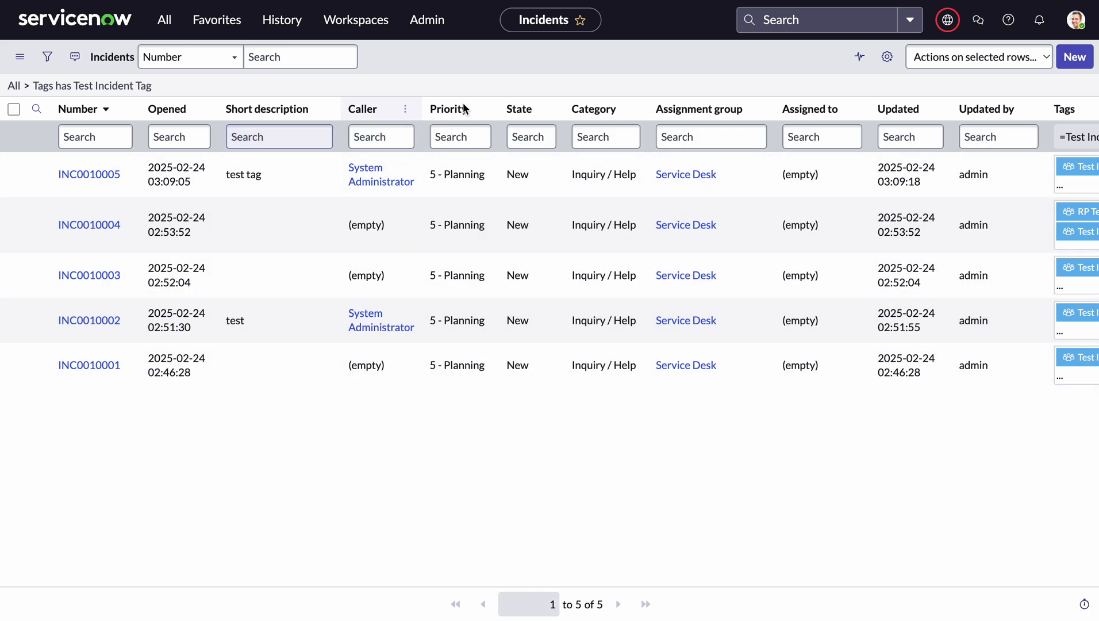
Step: Start a second new incident with System Administrator as the caller and "test incident tag 2" as the short description
left_click(1072, 57)
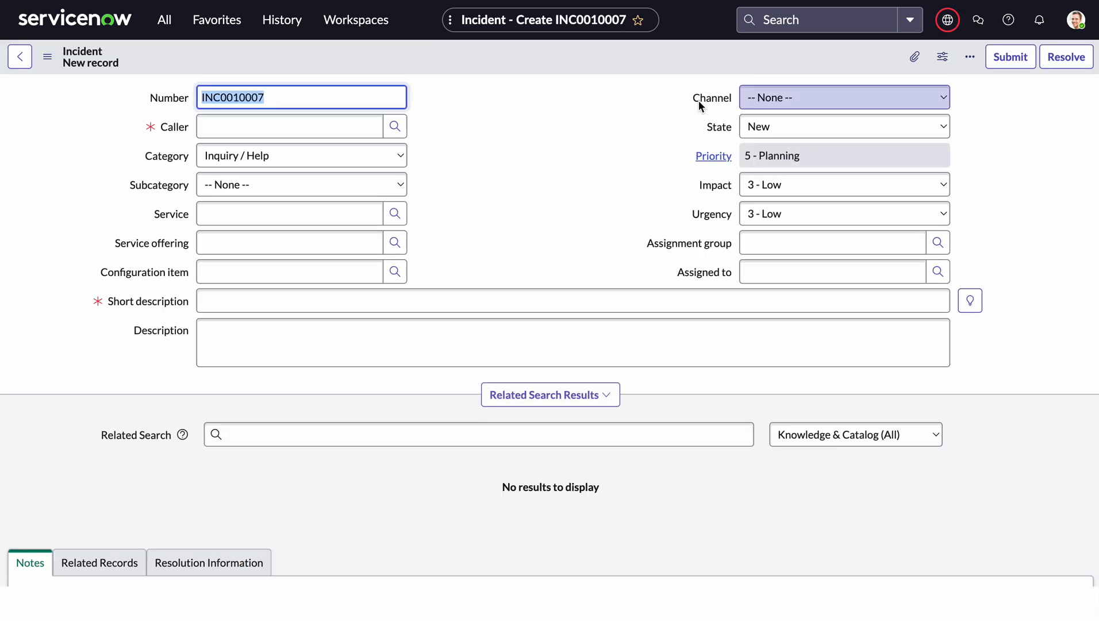
left_click(277, 127)
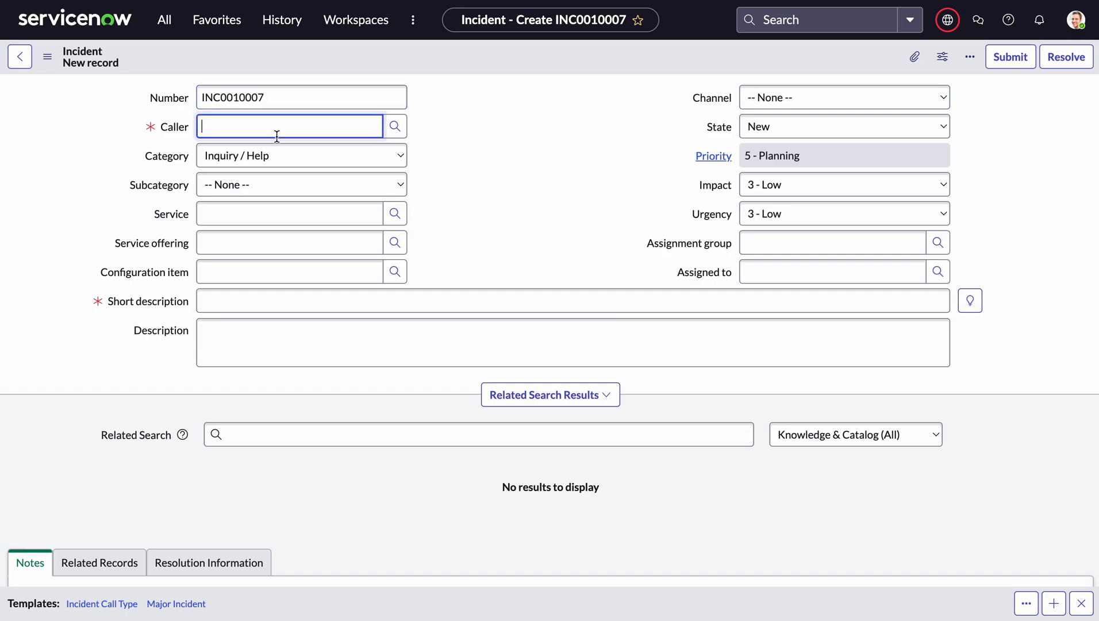
left_click(272, 169)
left_click(289, 303)
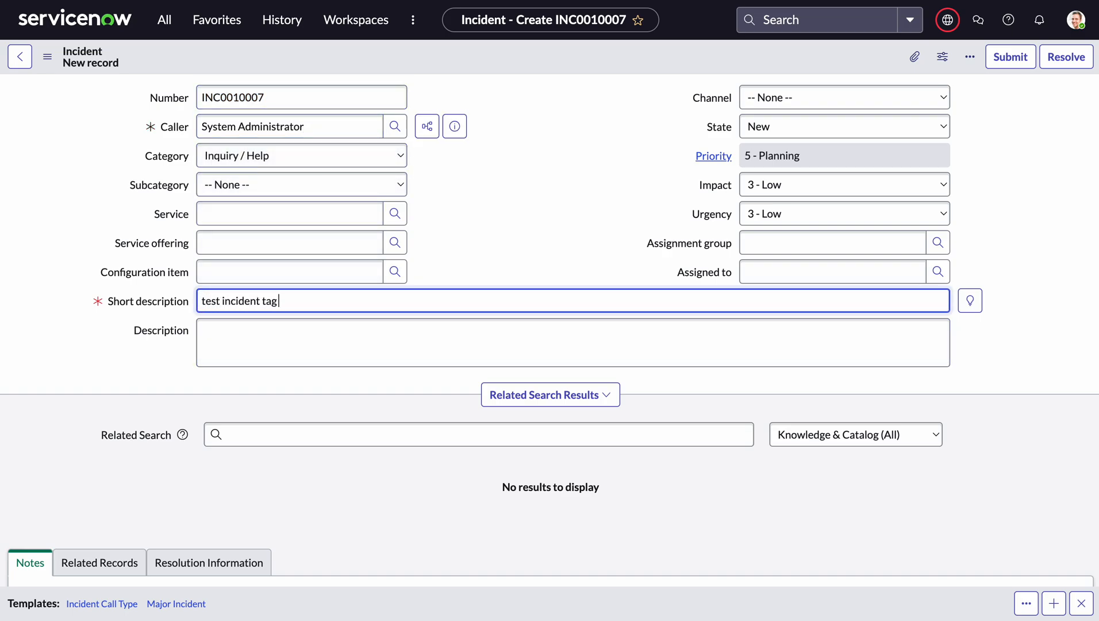
Step: Save the second incident with Analytics Settings Managers as its assignment group and check its tags
left_click(762, 244)
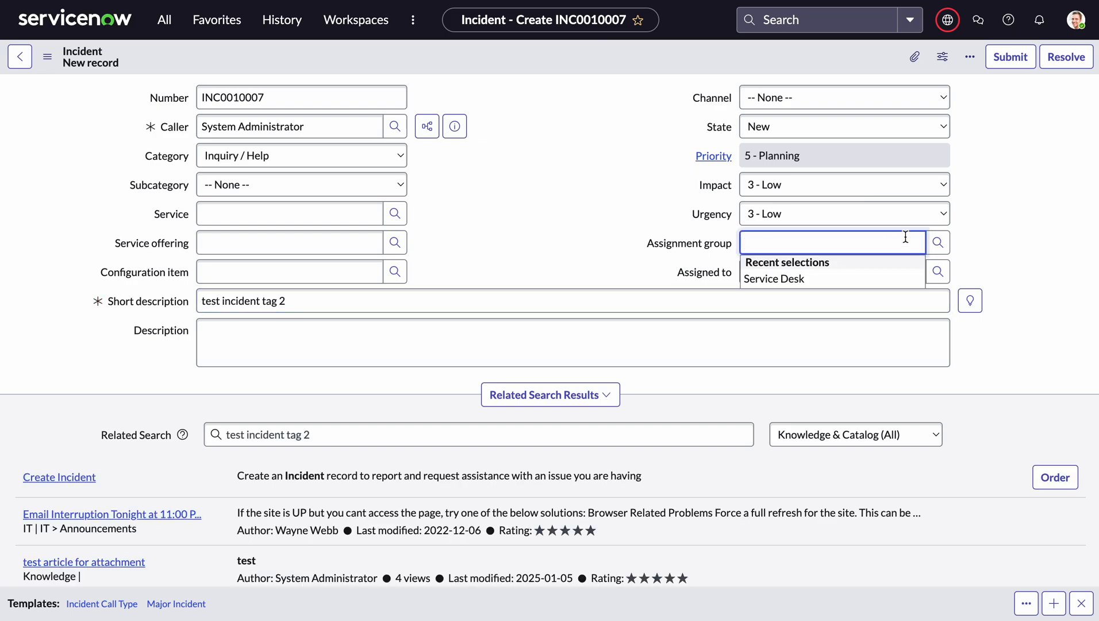
left_click(930, 244)
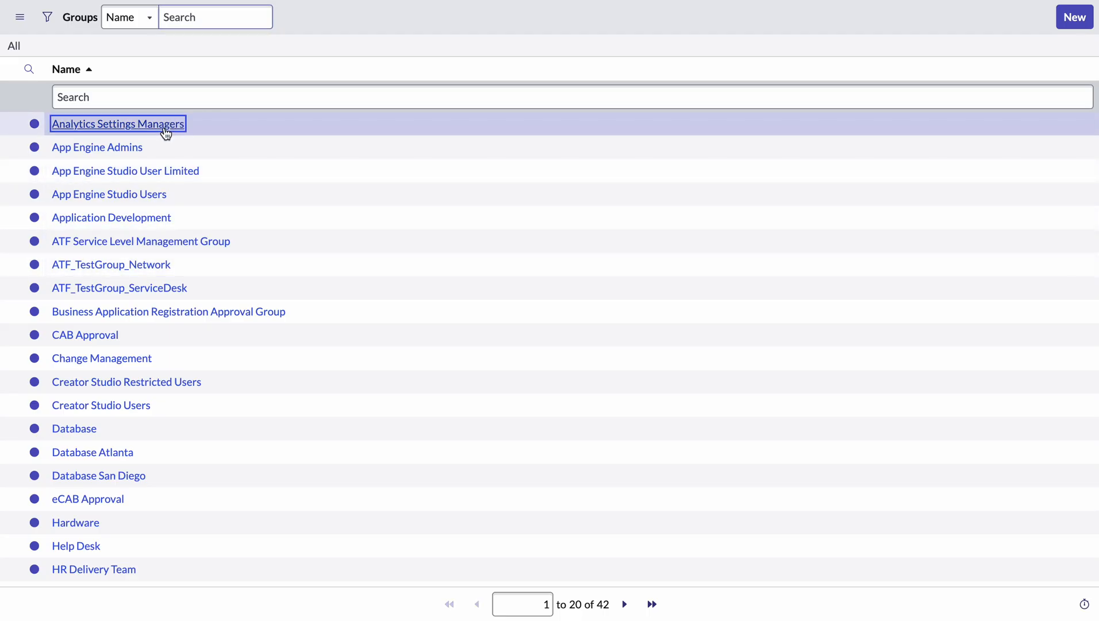
left_click(163, 128)
right_click(597, 61)
left_click(629, 69)
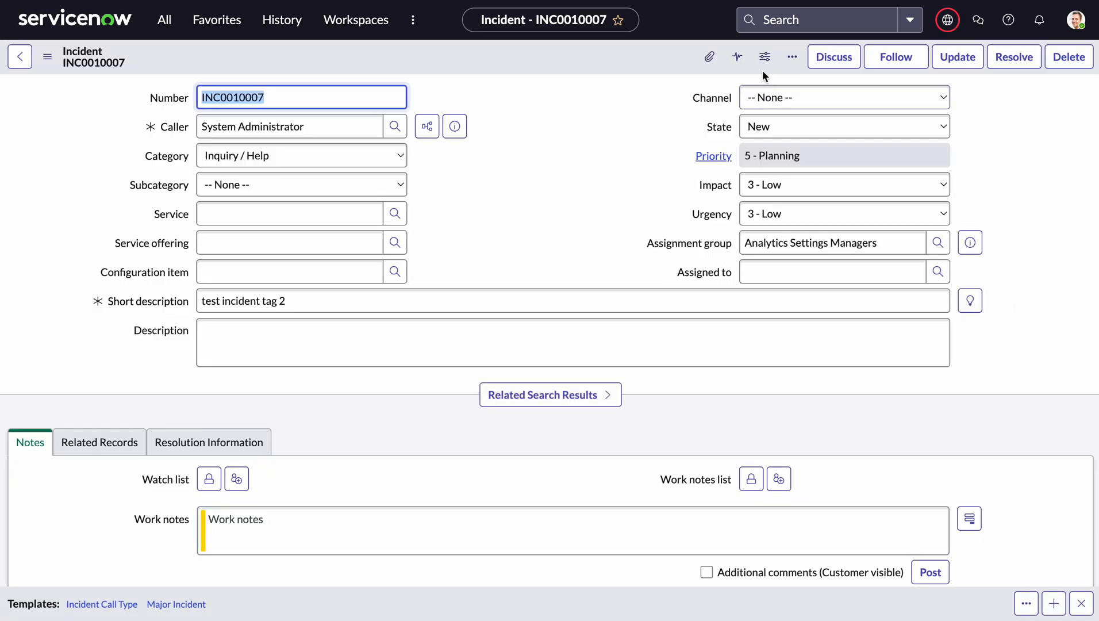
left_click(793, 55)
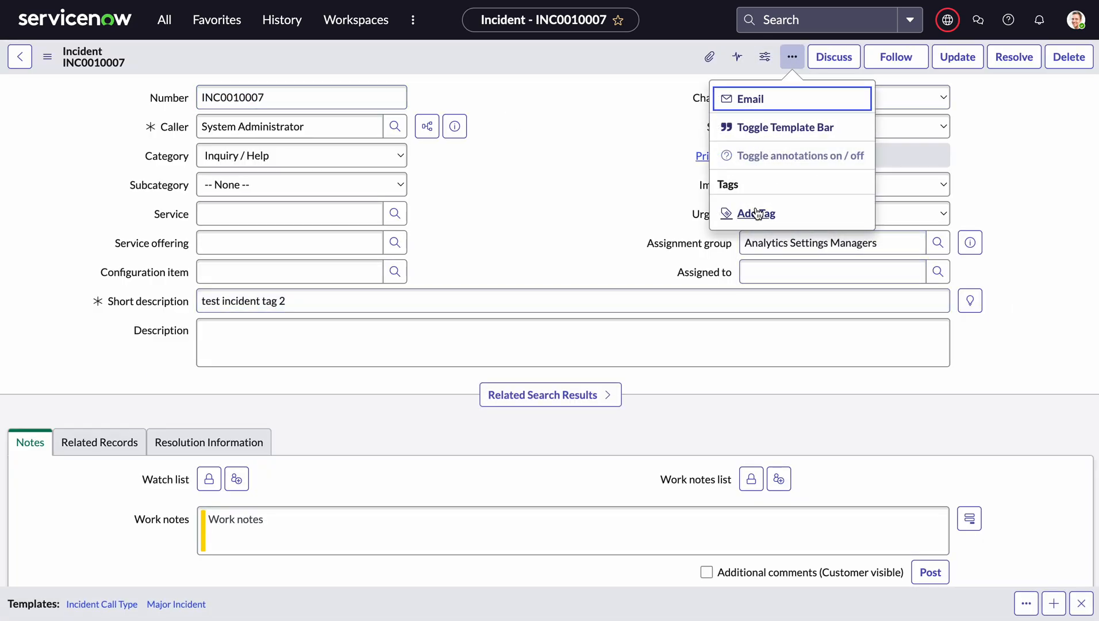
left_click(613, 202)
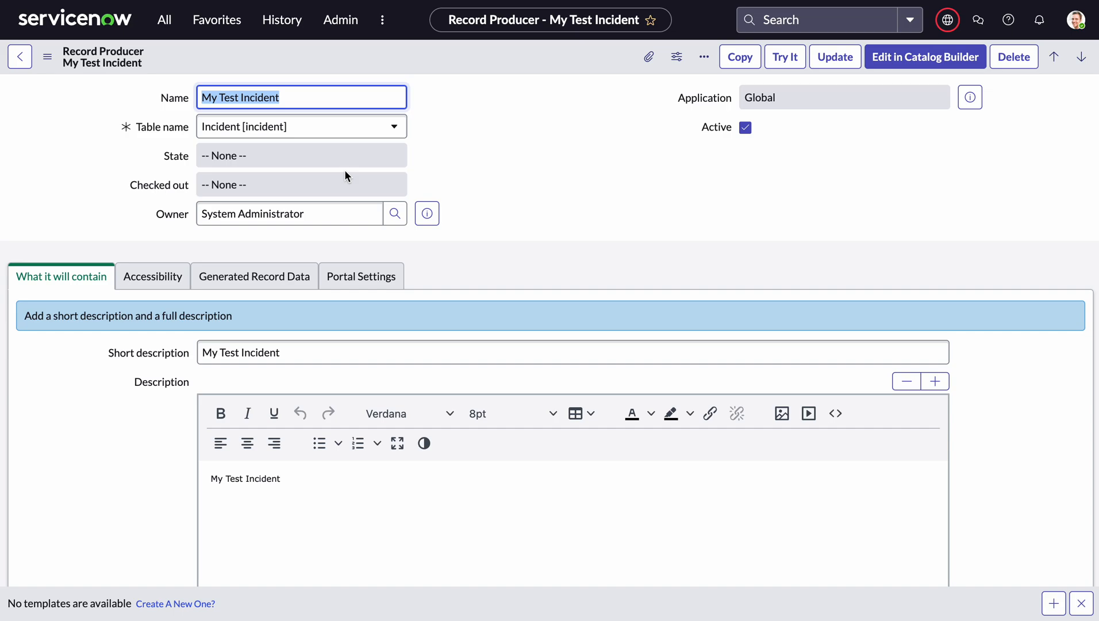
Step: Review the My Test Incident record producer from its general fields down to its Script
scroll(504, 282, "down", 2)
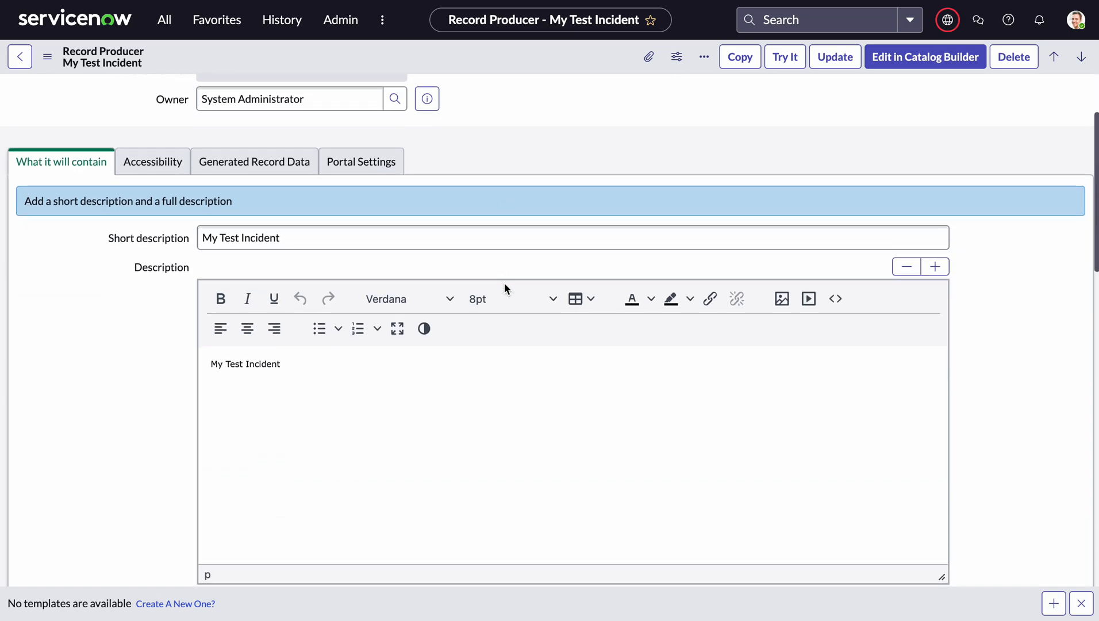
scroll(504, 283, "up", 2)
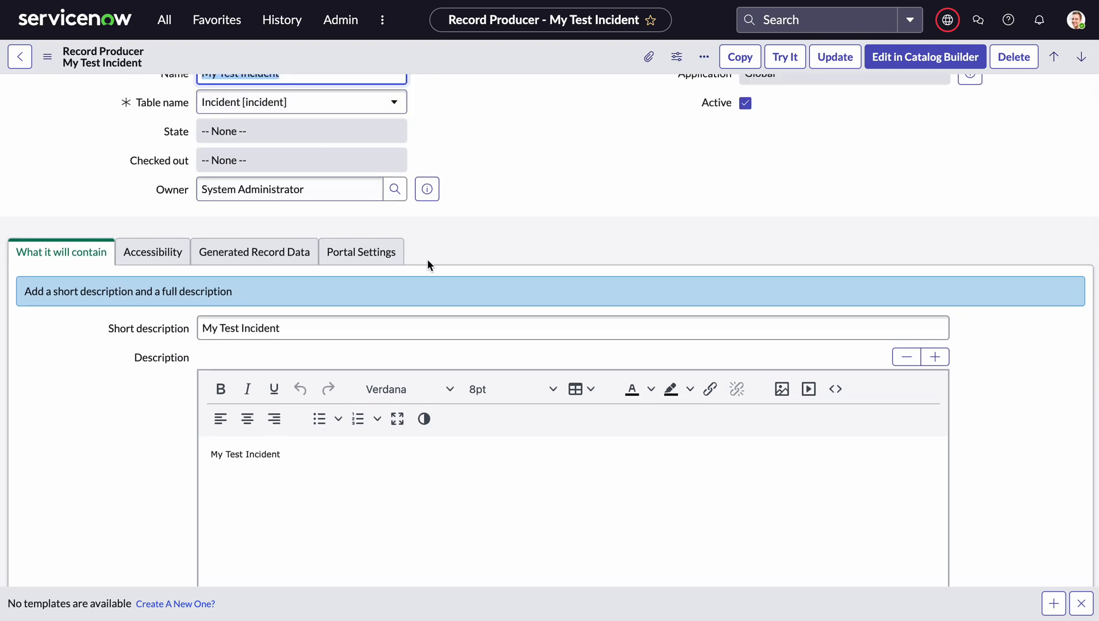
scroll(584, 333, "down", 2)
scroll(583, 332, "down", 2)
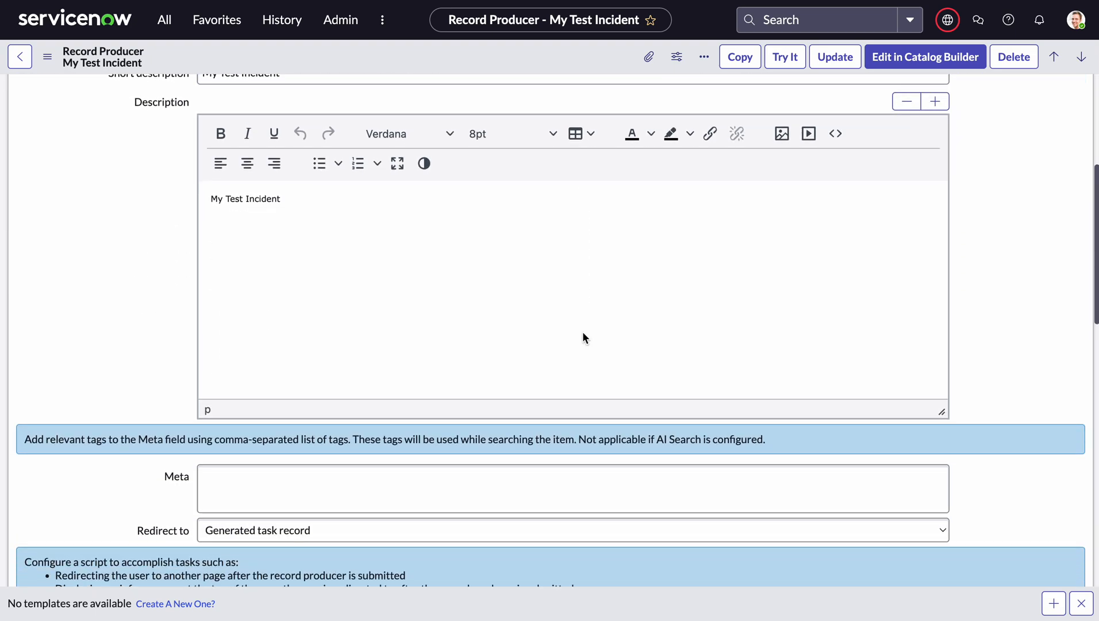
scroll(582, 332, "down", 5)
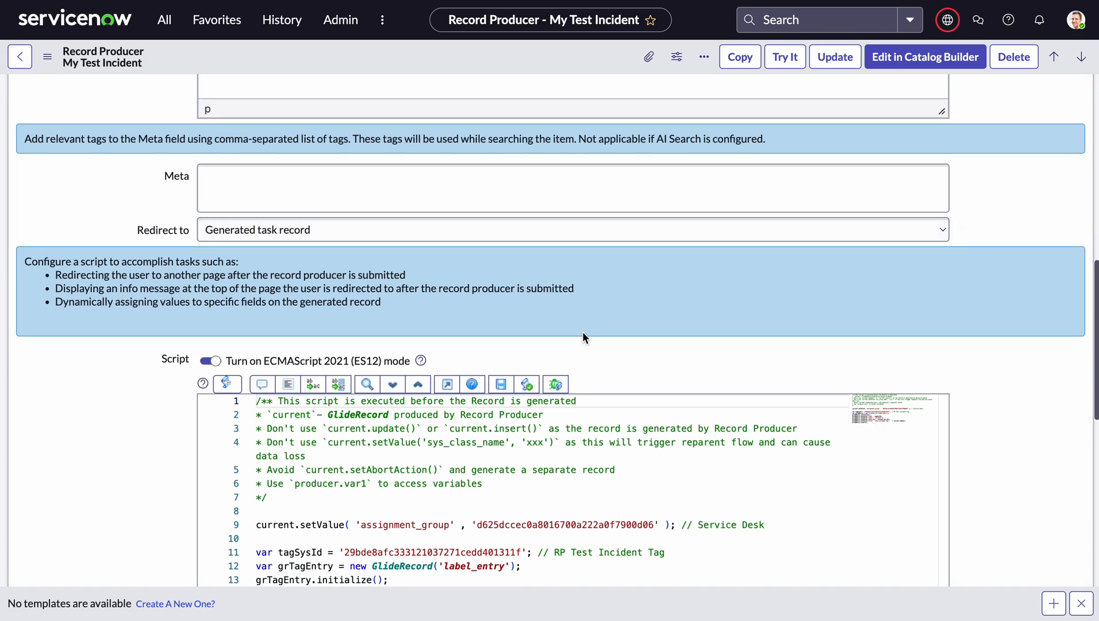
scroll(536, 430, "down", 3)
scroll(683, 254, "down", 1)
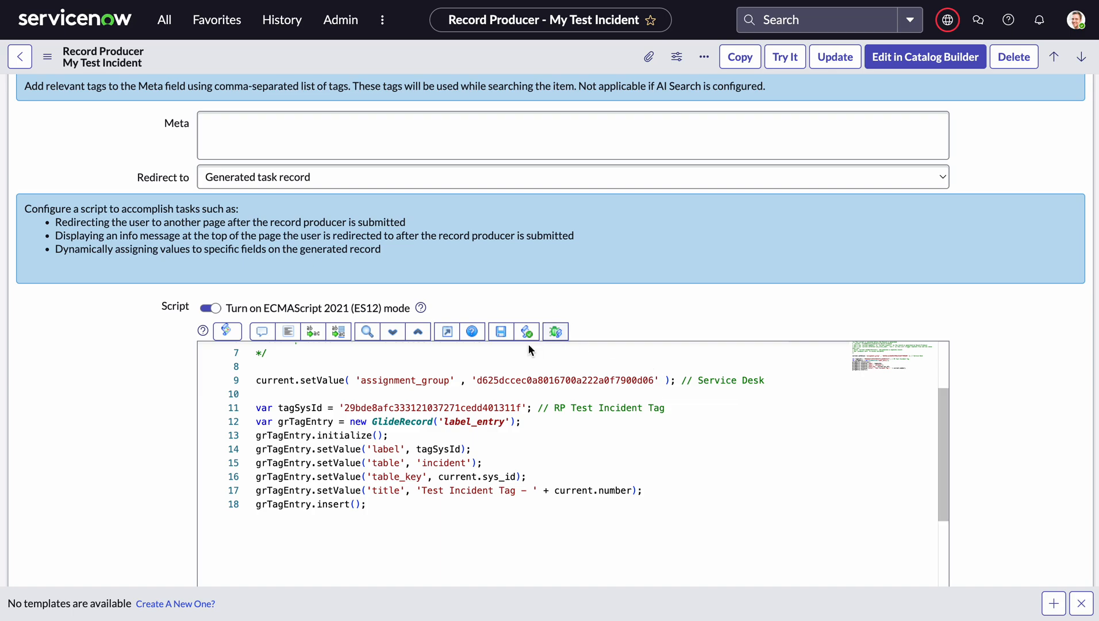
Step: Examine how the script sets the assignment group, defines the tag's Sys ID, and fills and inserts the label_entry record
double_click(522, 380)
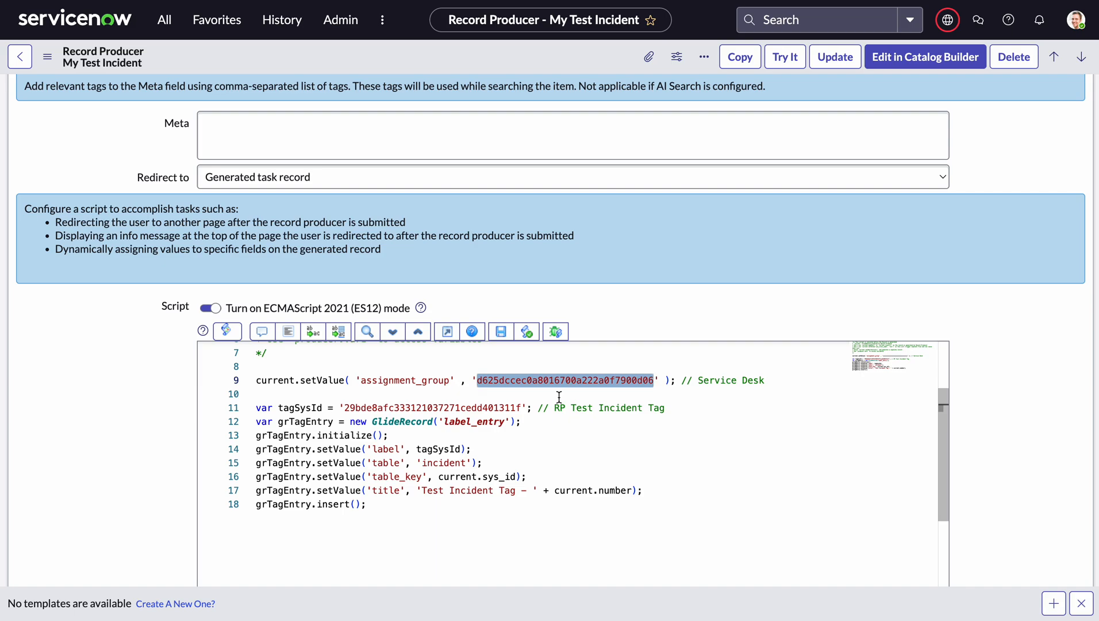
left_click(528, 447)
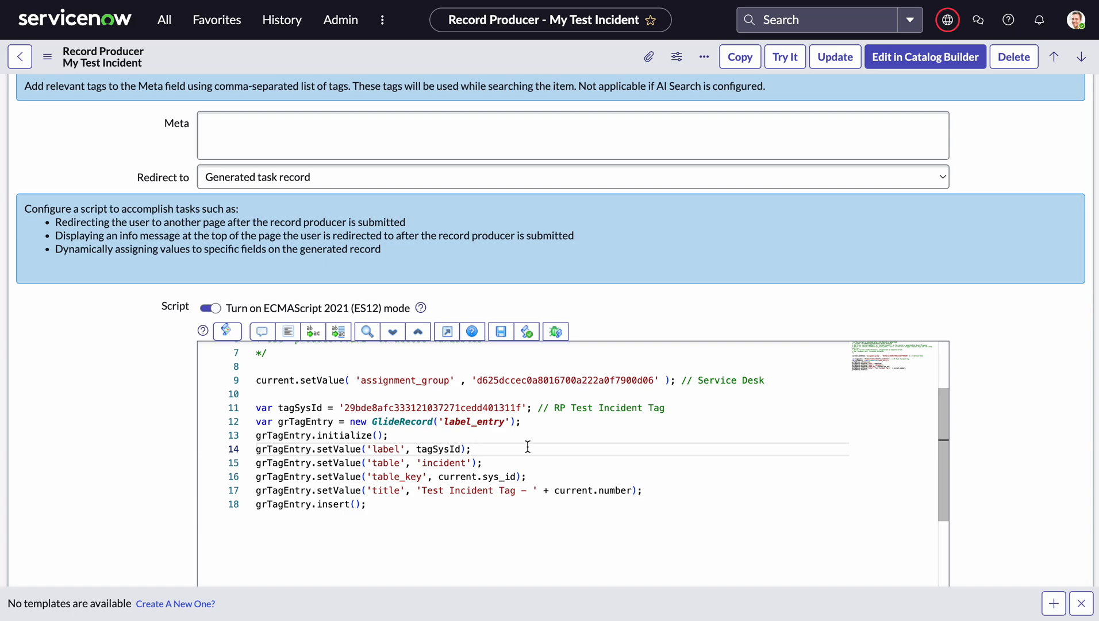
double_click(419, 407)
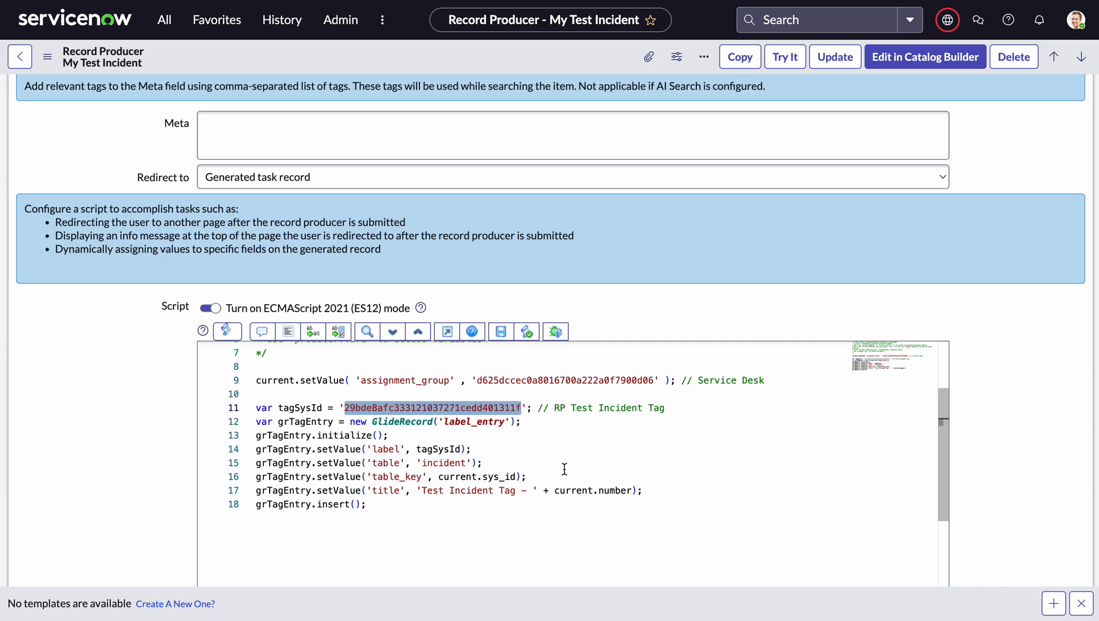
scroll(564, 470, "down", 1)
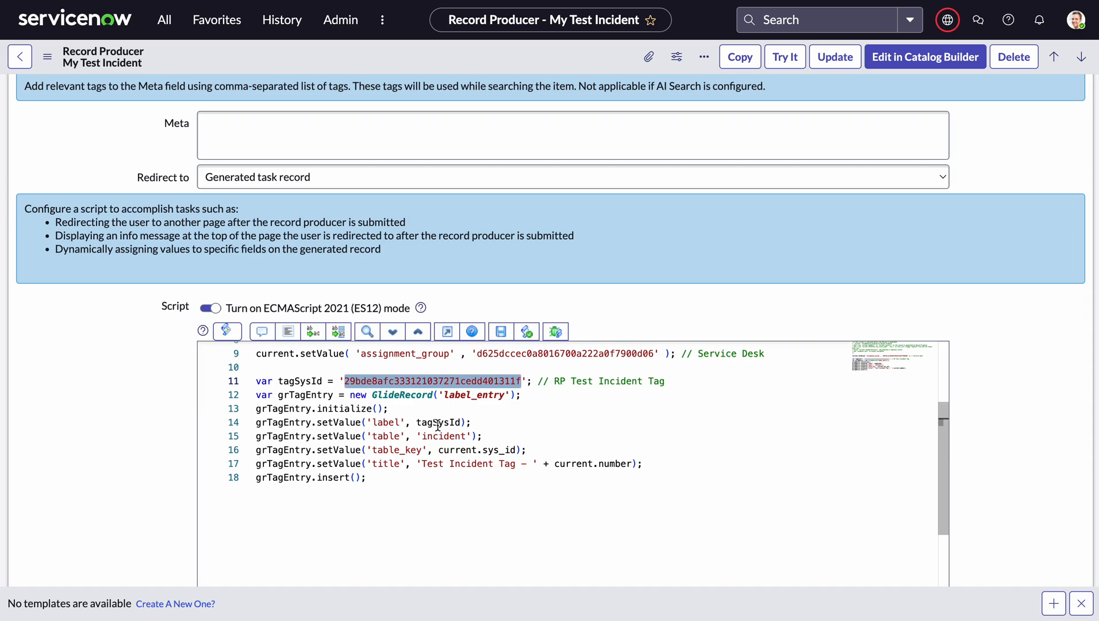
mouse_move(439, 425)
double_click(453, 449)
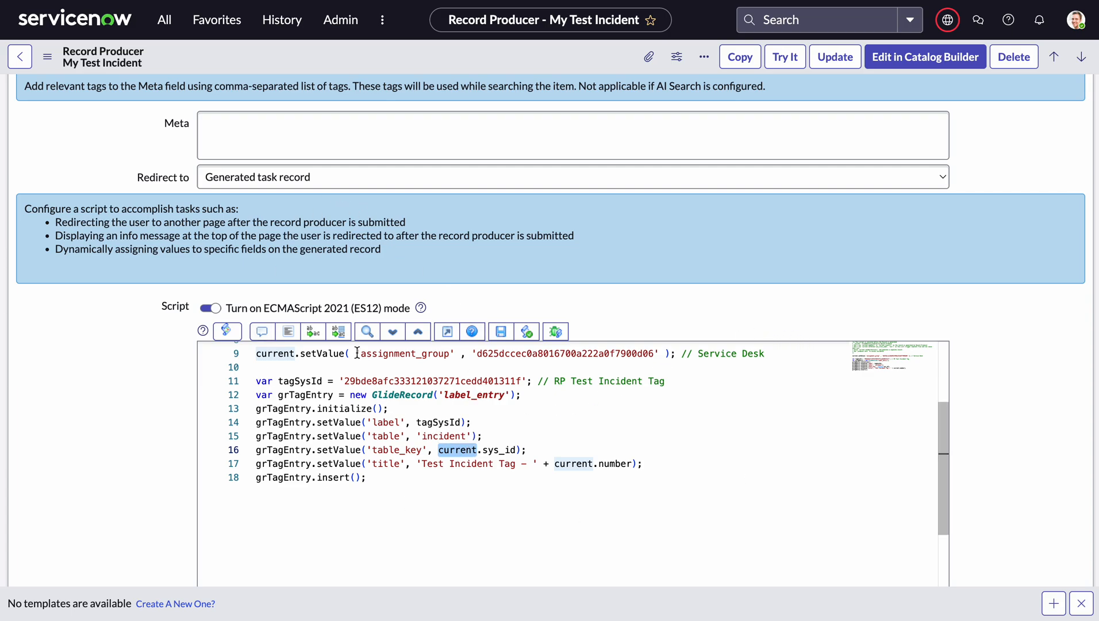
left_click(278, 353)
double_click(278, 353)
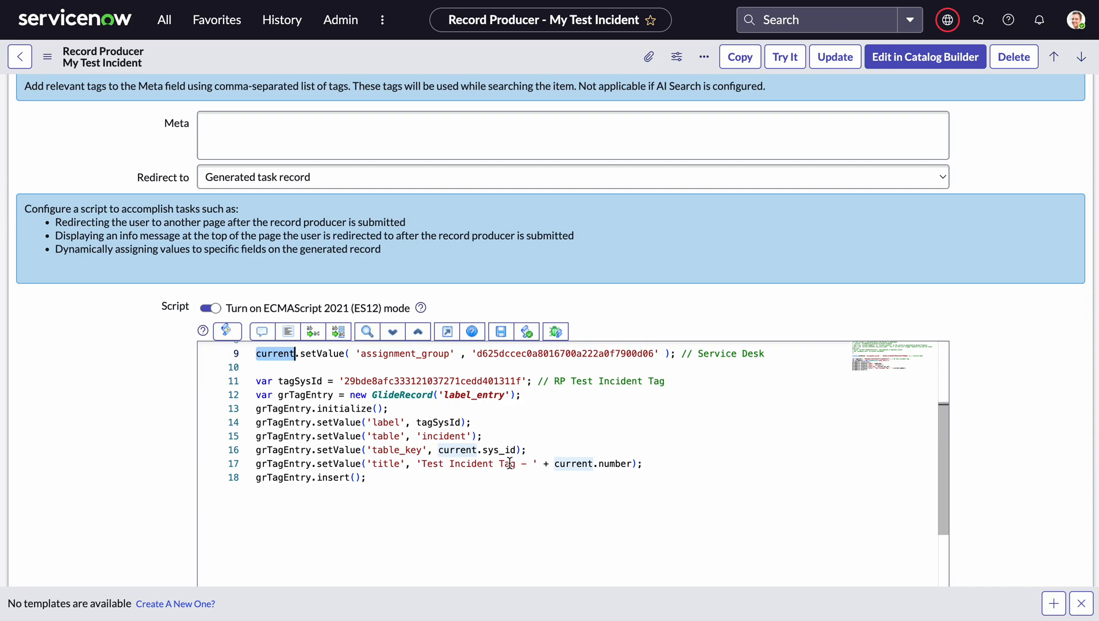
double_click(430, 463)
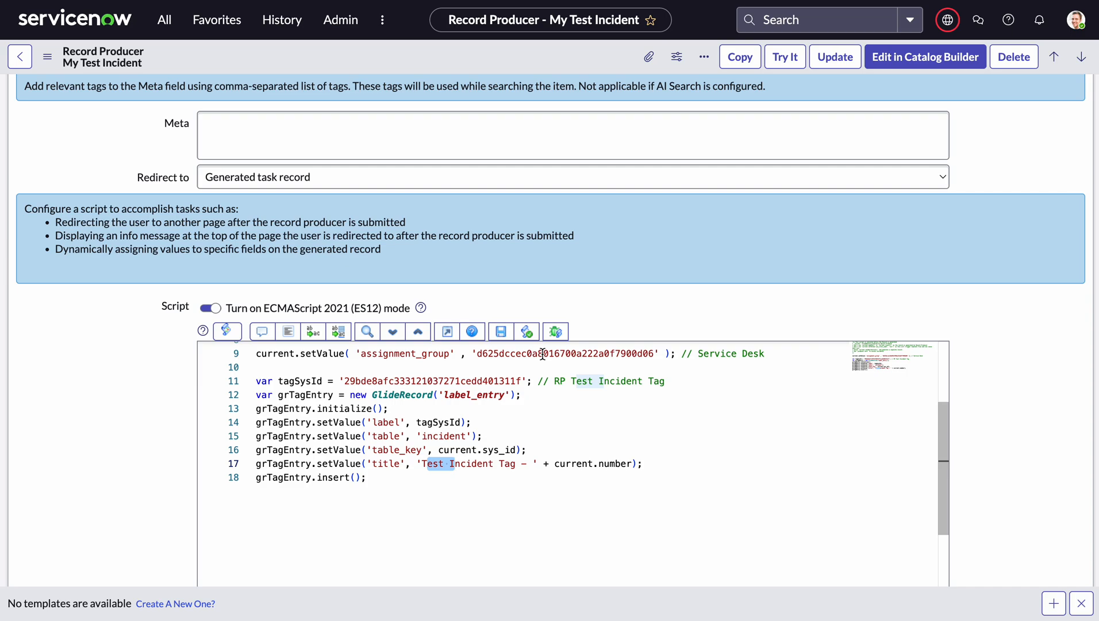
left_click(397, 475)
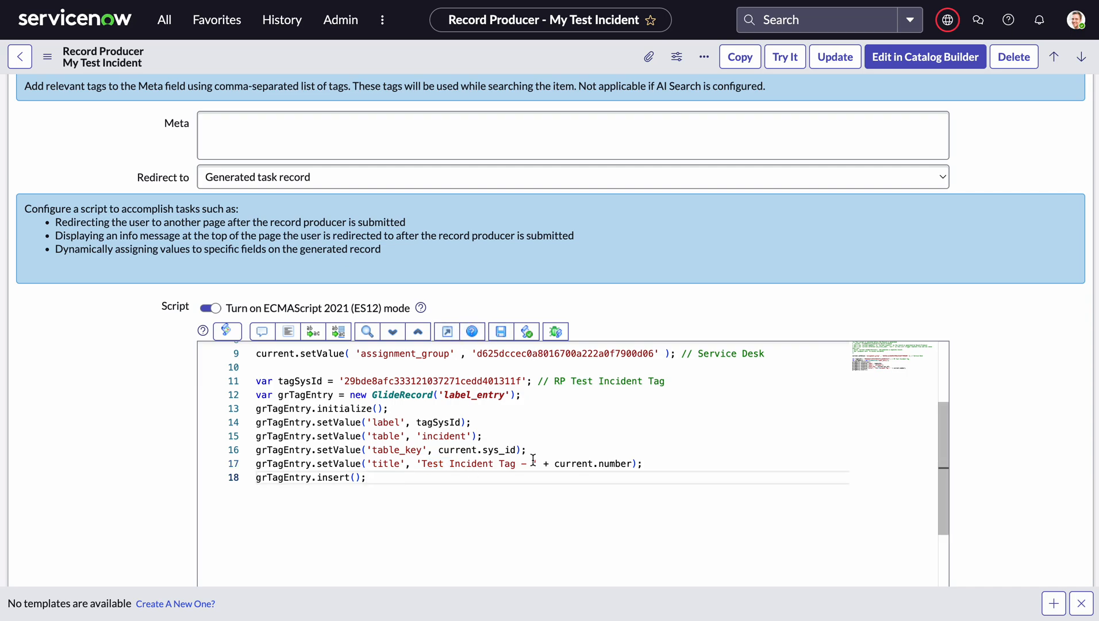
Step: Save the My Test Incident record producer and submit a trial request with its default answers
right_click(568, 59)
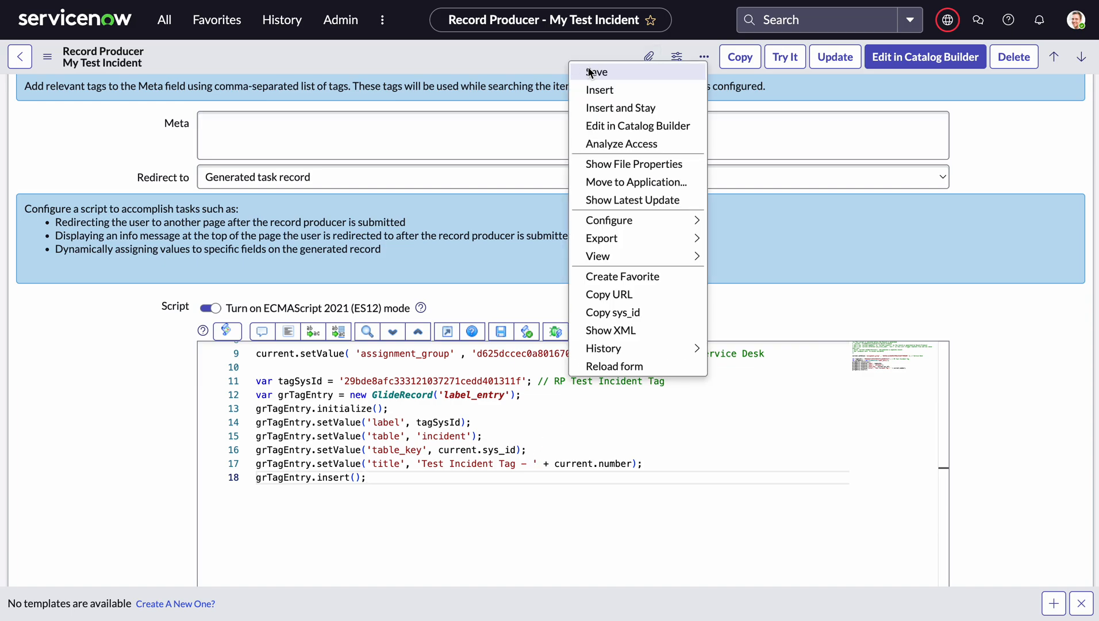
left_click(590, 72)
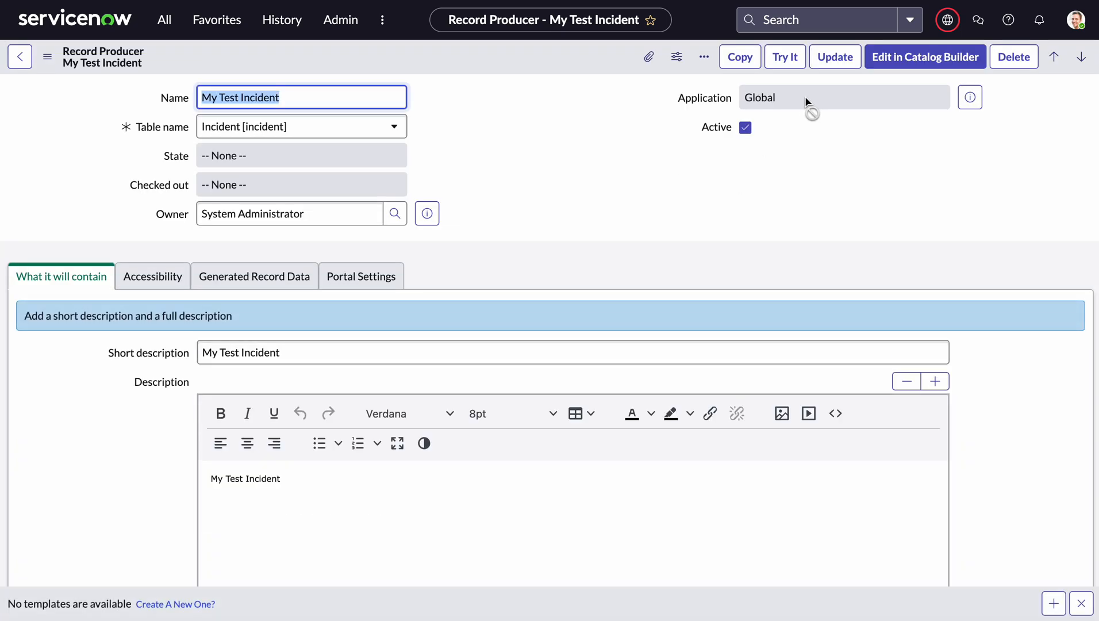
left_click(785, 58)
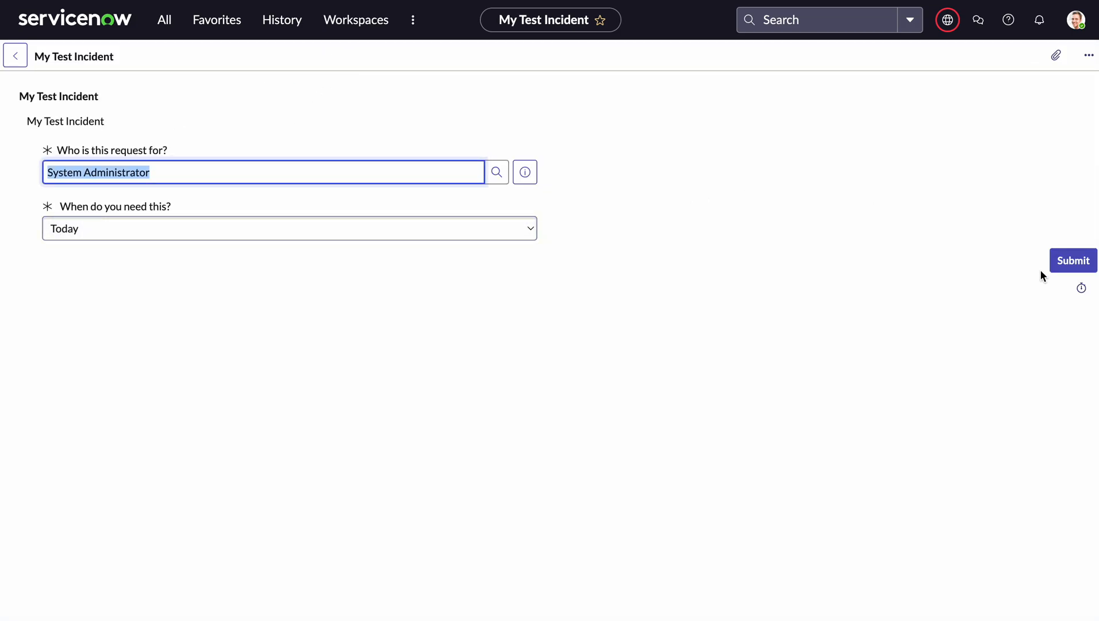
left_click(1072, 260)
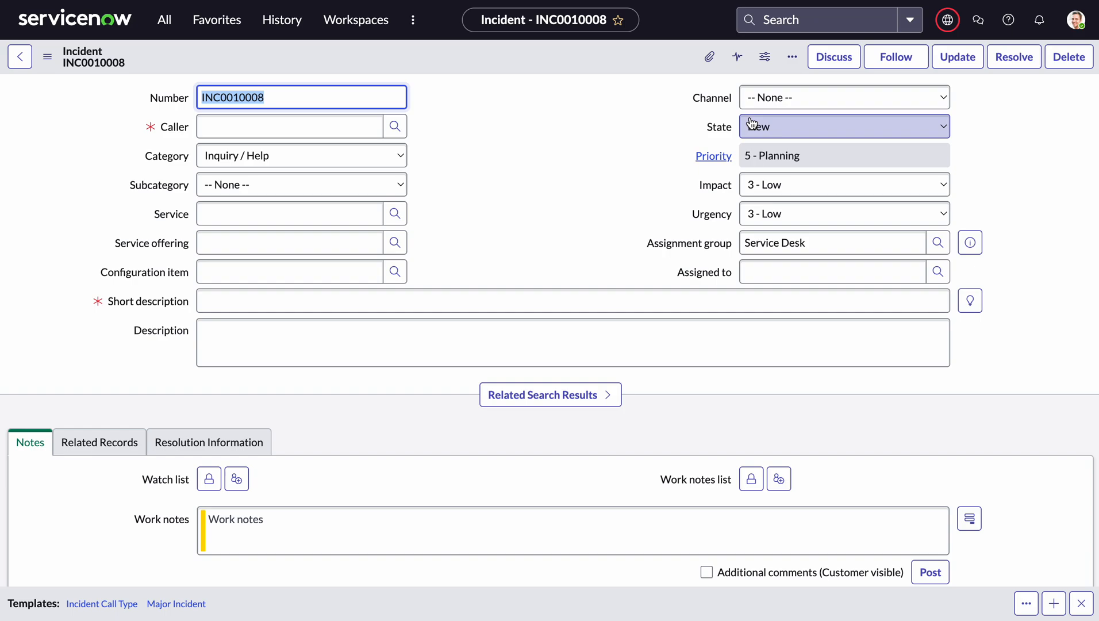
Step: Check which tags are attached to the incident generated by the record producer
left_click(790, 60)
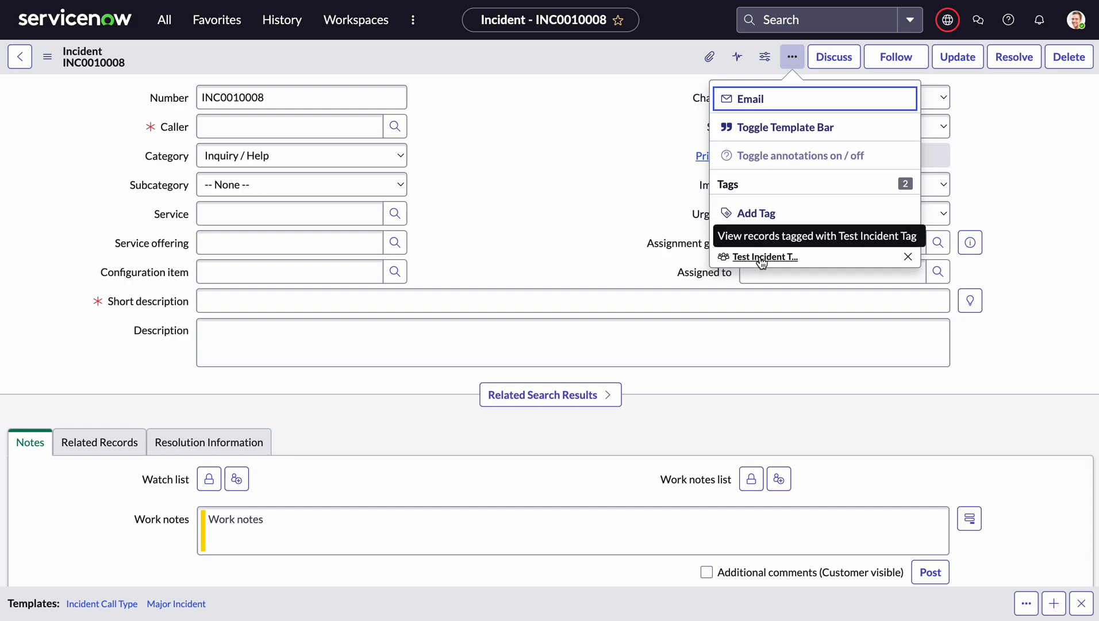
left_click(623, 258)
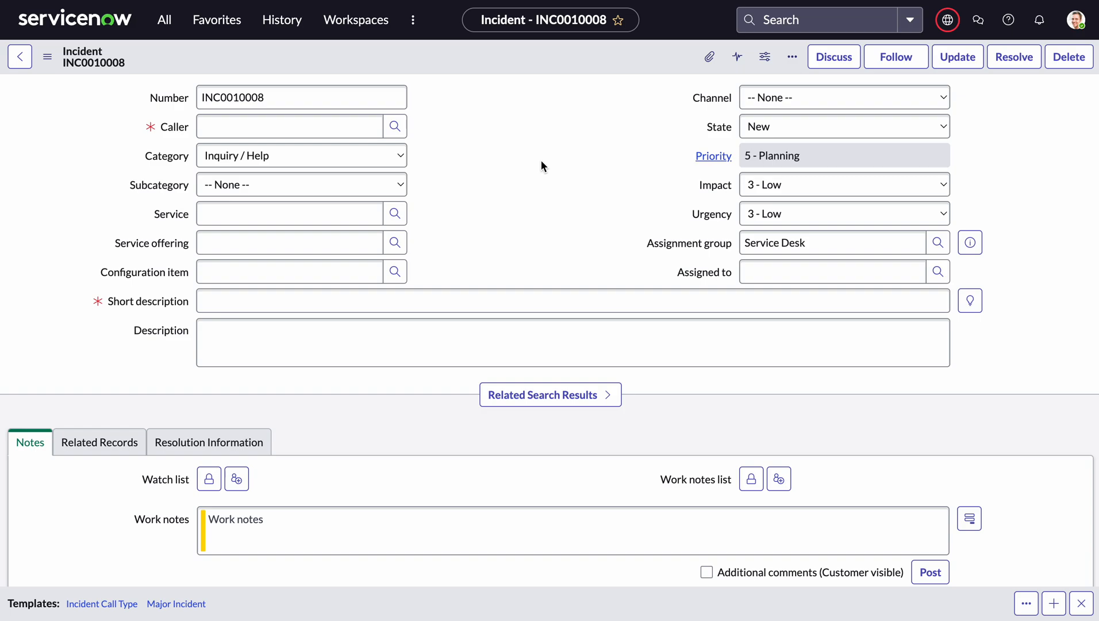
mouse_move(540, 0)
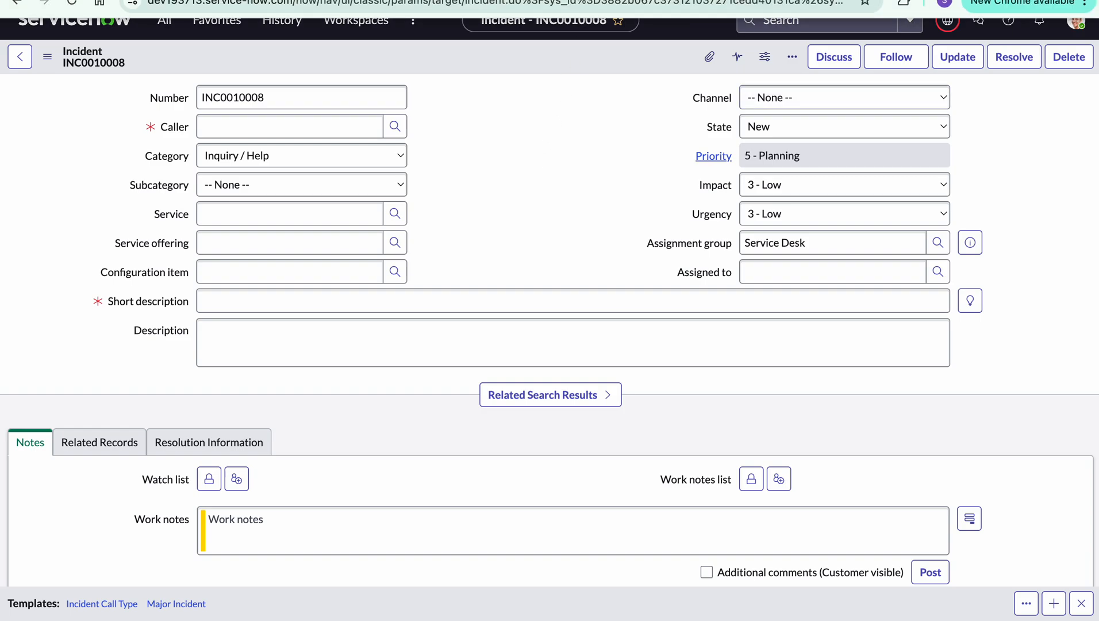